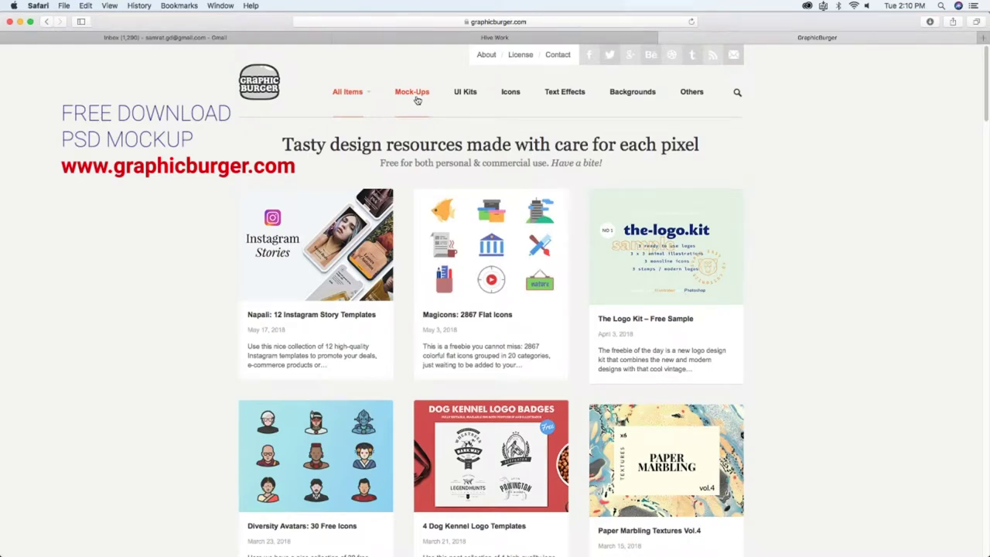
Step: Open GraphicBurger's Mock-Ups category and browse its free PSD mockups from 2013–2015
left_click(416, 101)
scroll(511, 369, "down", 10)
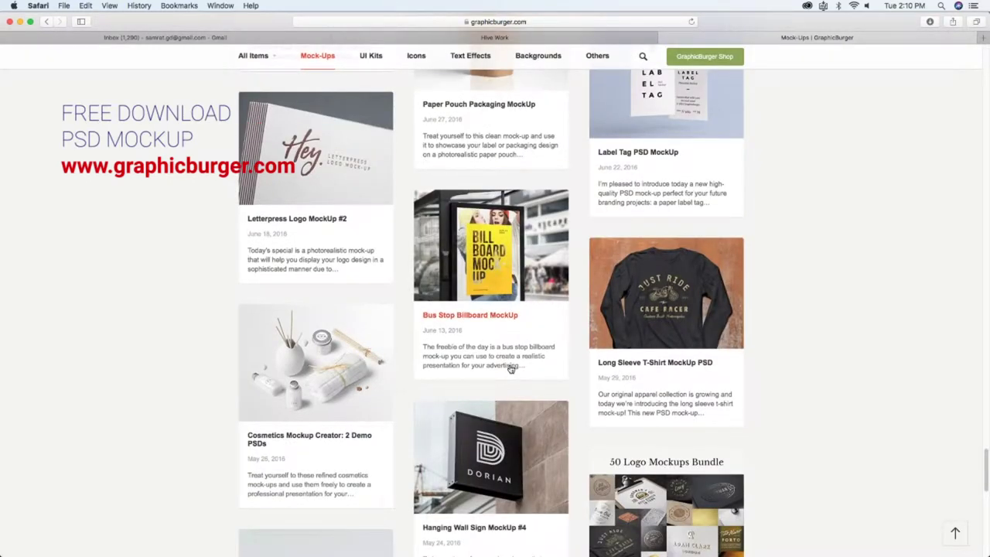
scroll(510, 370, "down", 5)
scroll(511, 370, "down", 5)
scroll(511, 370, "down", 5)
scroll(510, 370, "down", 5)
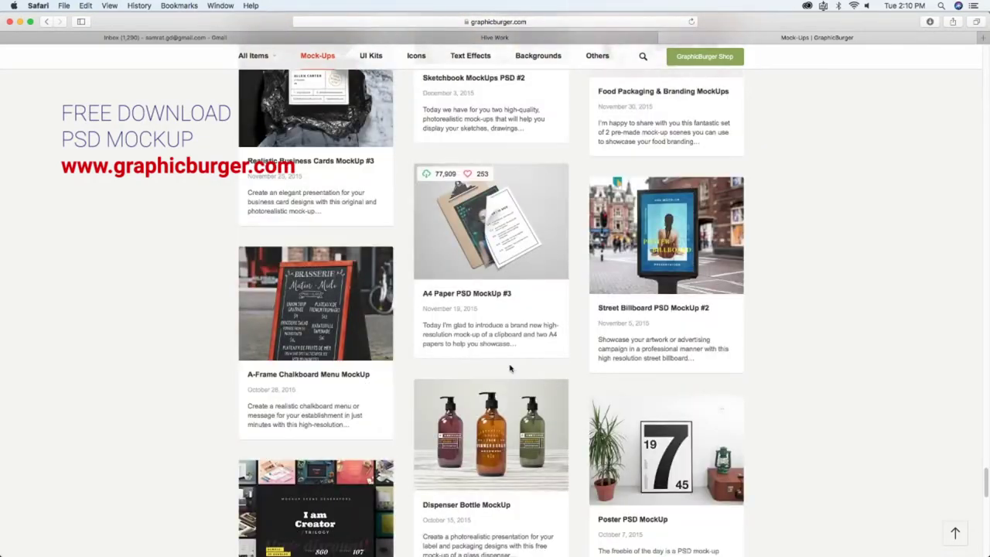
scroll(510, 370, "down", 5)
scroll(510, 369, "down", 5)
scroll(510, 369, "down", 5)
scroll(511, 370, "down", 5)
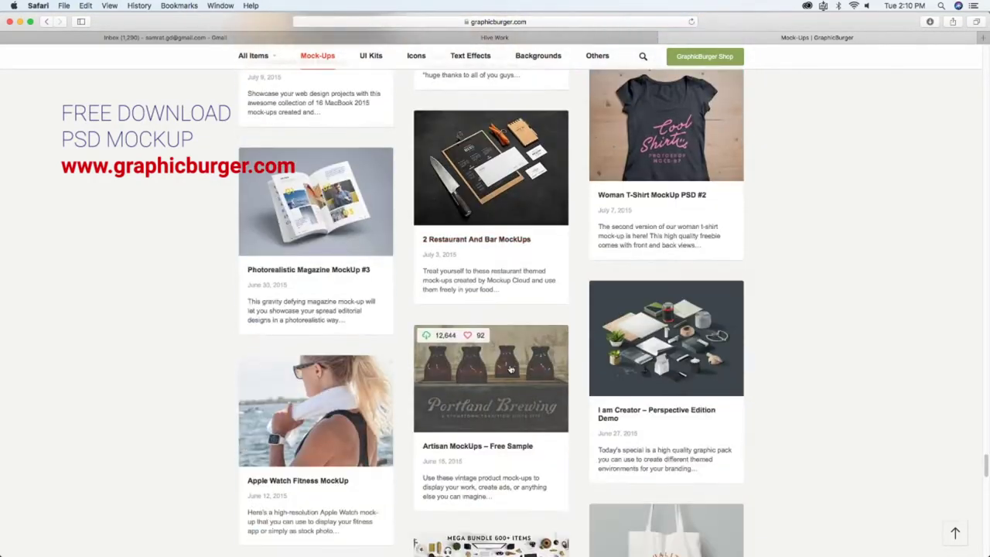
scroll(511, 370, "down", 5)
scroll(510, 369, "down", 5)
scroll(506, 361, "down", 5)
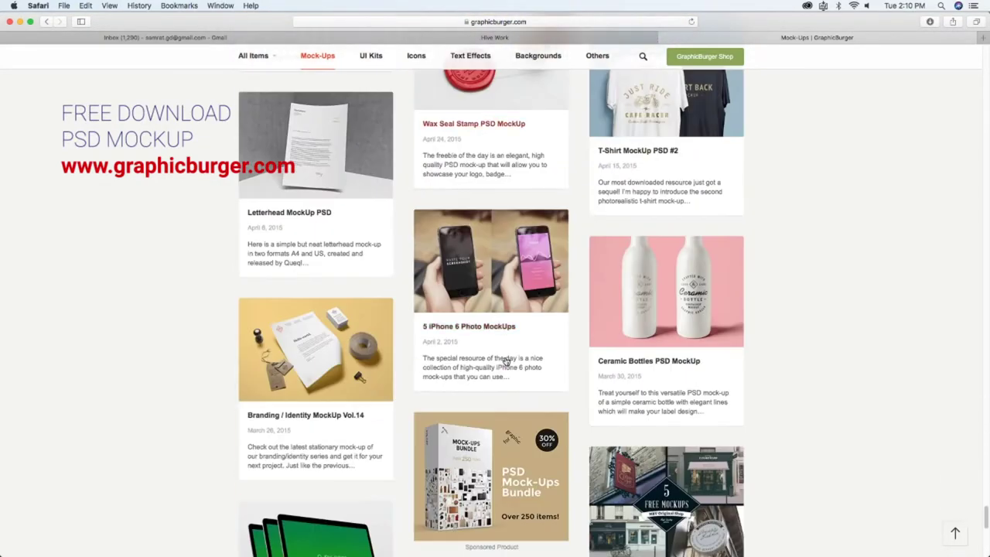
scroll(507, 361, "down", 5)
scroll(506, 361, "down", 5)
scroll(533, 309, "down", 5)
scroll(554, 246, "down", 5)
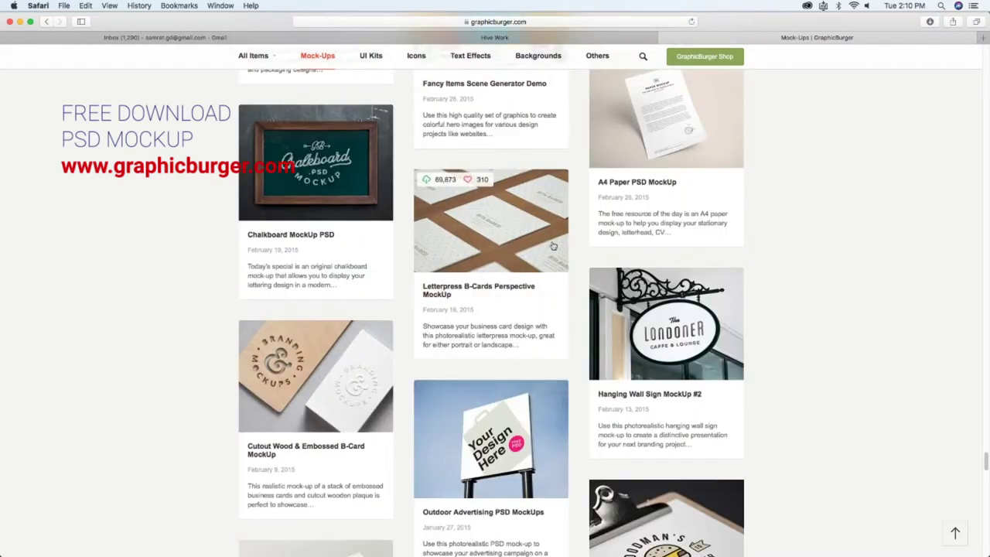
scroll(554, 246, "down", 5)
scroll(533, 310, "down", 2)
scroll(668, 328, "down", 5)
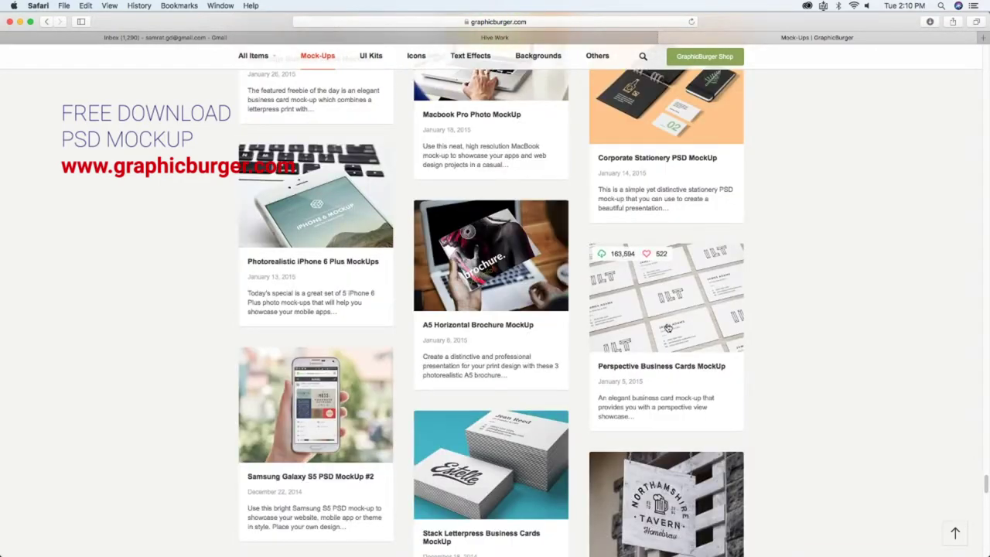
scroll(667, 328, "down", 2)
scroll(680, 325, "down", 5)
scroll(714, 310, "down", 1)
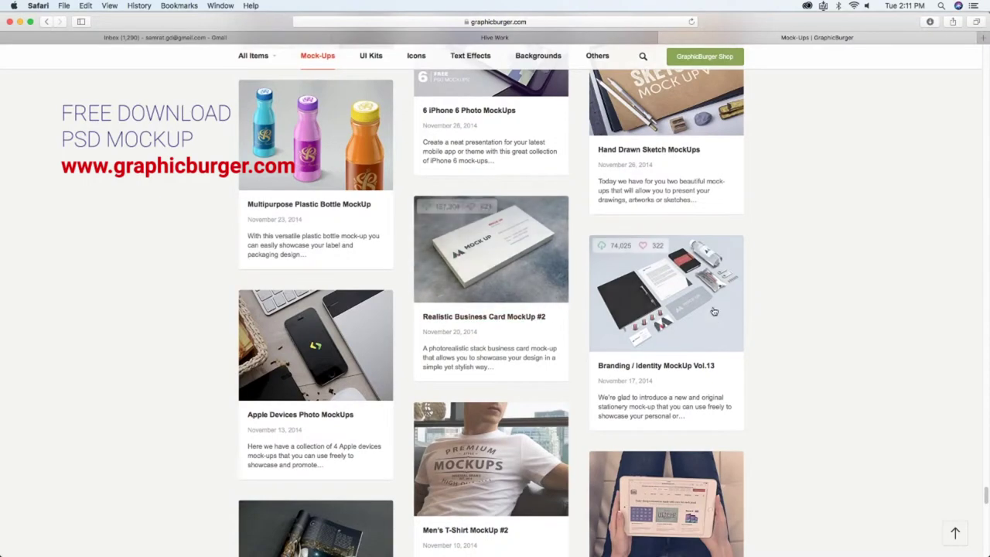
scroll(714, 311, "down", 3)
scroll(703, 313, "down", 5)
scroll(692, 317, "down", 5)
scroll(681, 321, "down", 5)
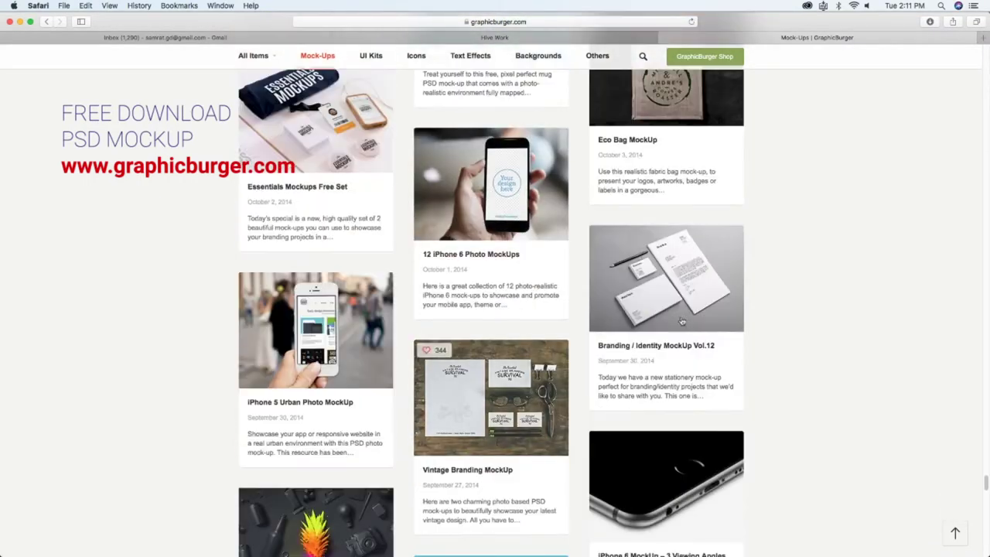
scroll(665, 333, "down", 5)
scroll(611, 360, "down", 5)
scroll(557, 387, "down", 5)
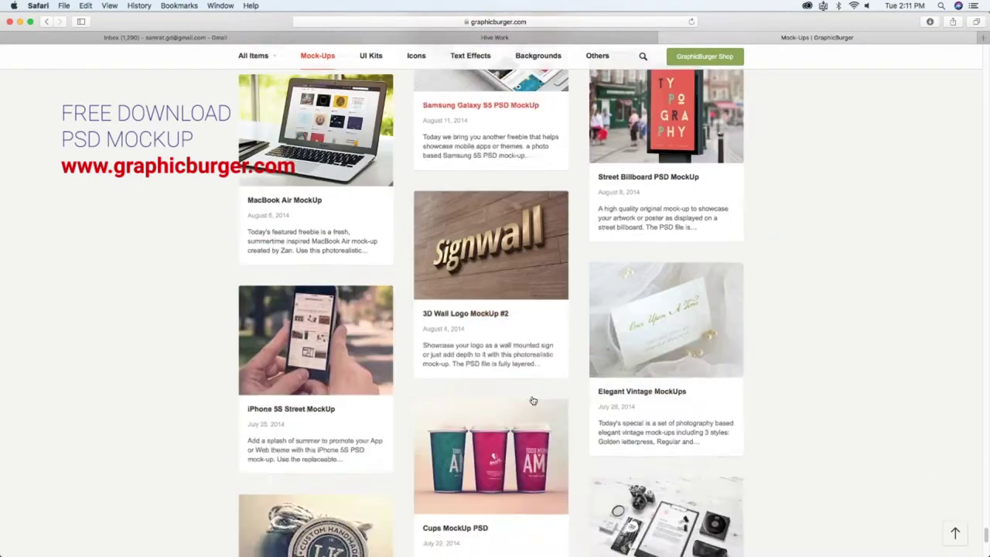
scroll(533, 400, "down", 10)
scroll(510, 310, "down", 10)
scroll(499, 274, "down", 5)
scroll(498, 341, "down", 1)
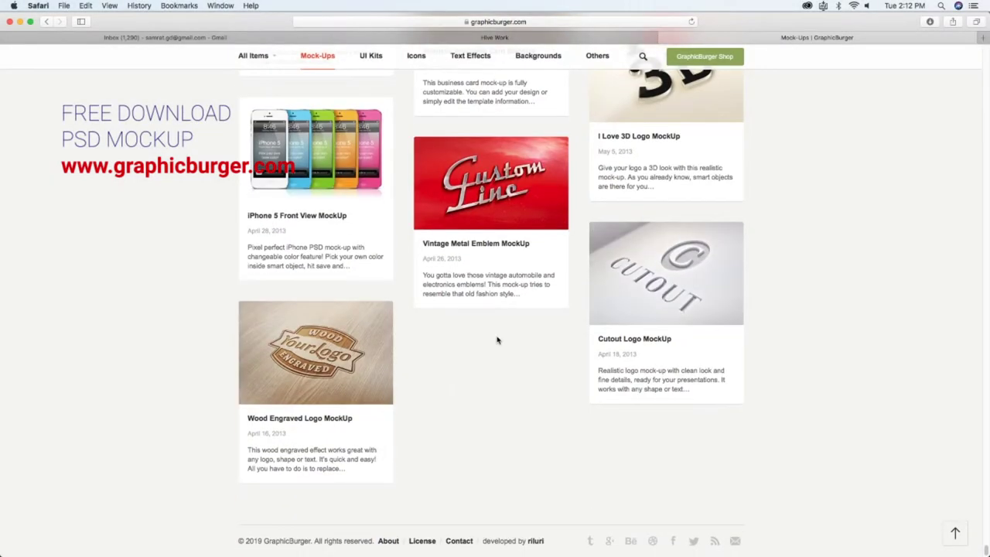
scroll(526, 256, "up", 10)
scroll(557, 155, "up", 10)
scroll(588, 69, "up", 10)
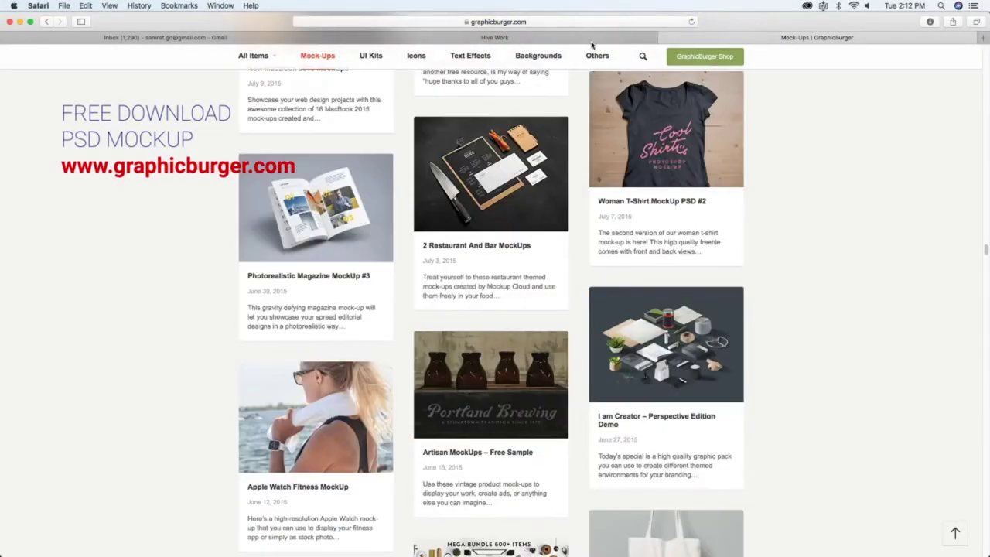
Step: Search GraphicBurger for "business card" and browse the mockup results
left_click(643, 59)
type("bu")
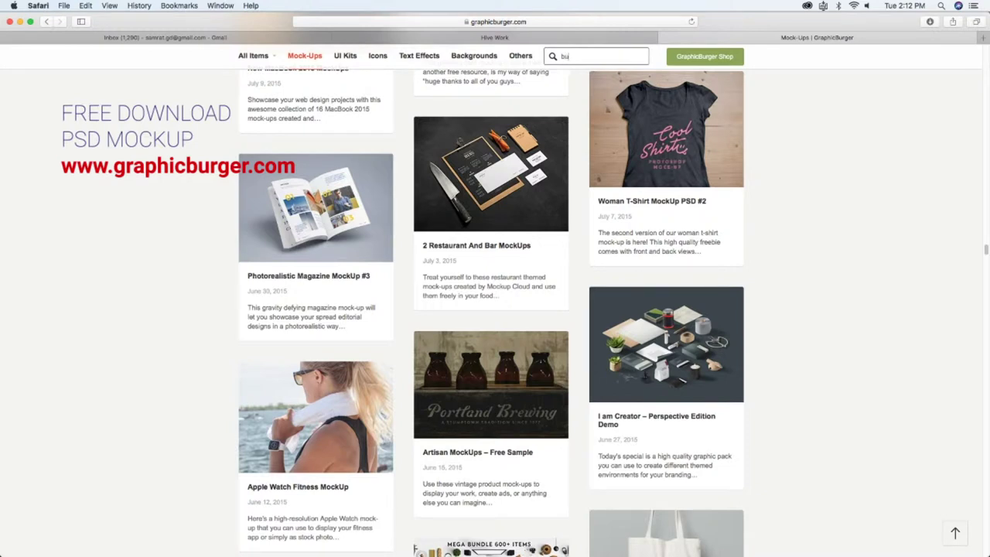
type("siness card")
key("Return")
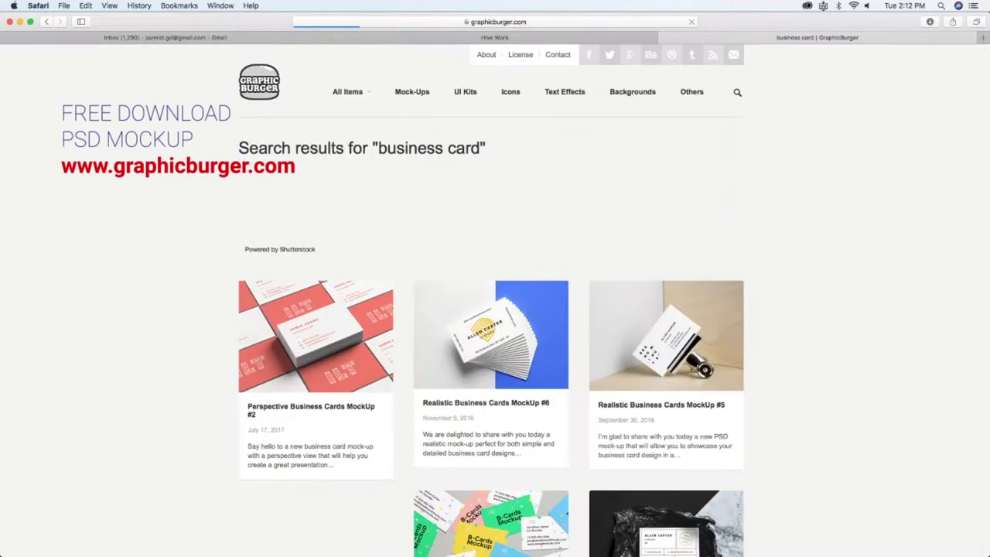
scroll(491, 293, "down", 5)
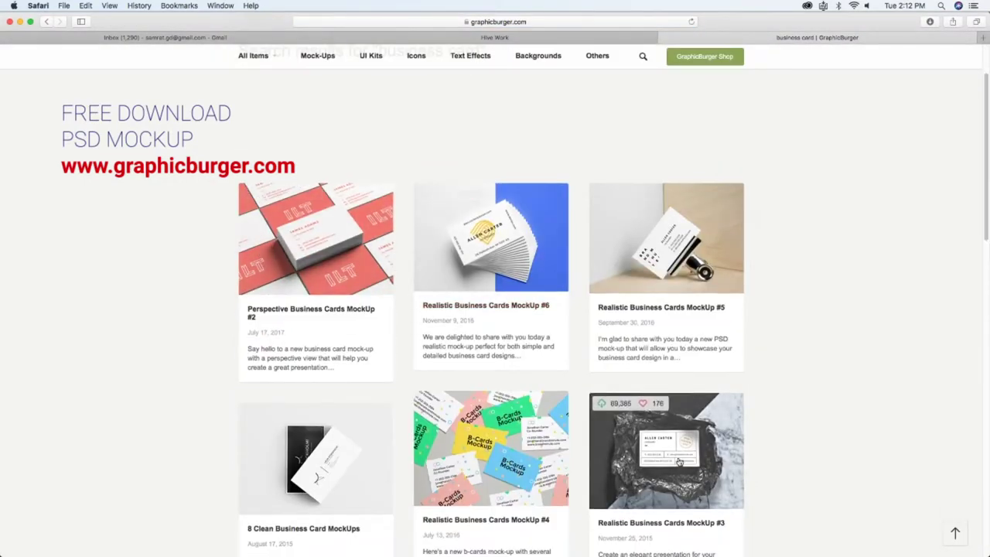
scroll(491, 294, "down", 3)
scroll(490, 310, "down", 5)
scroll(672, 371, "down", 5)
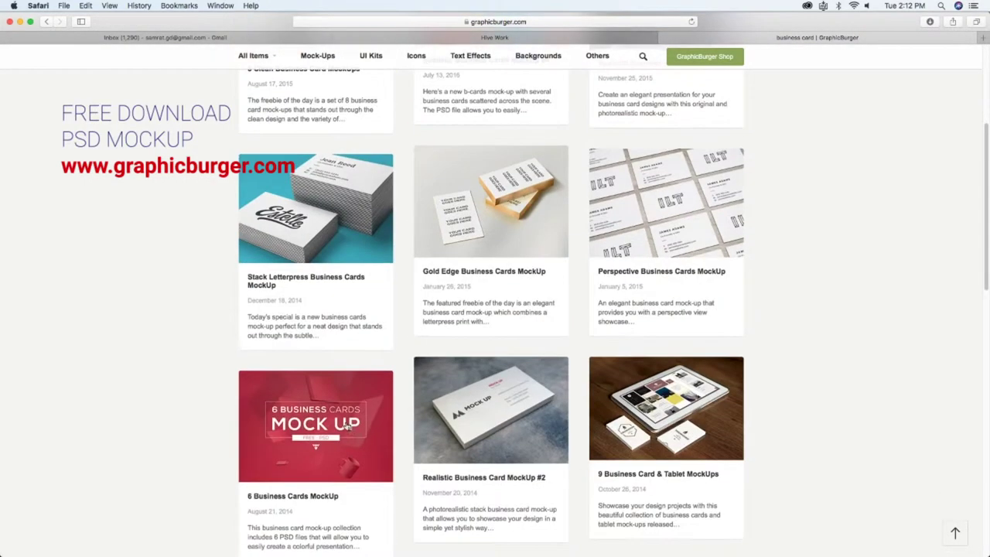
scroll(677, 400, "down", 2)
scroll(677, 400, "down", 5)
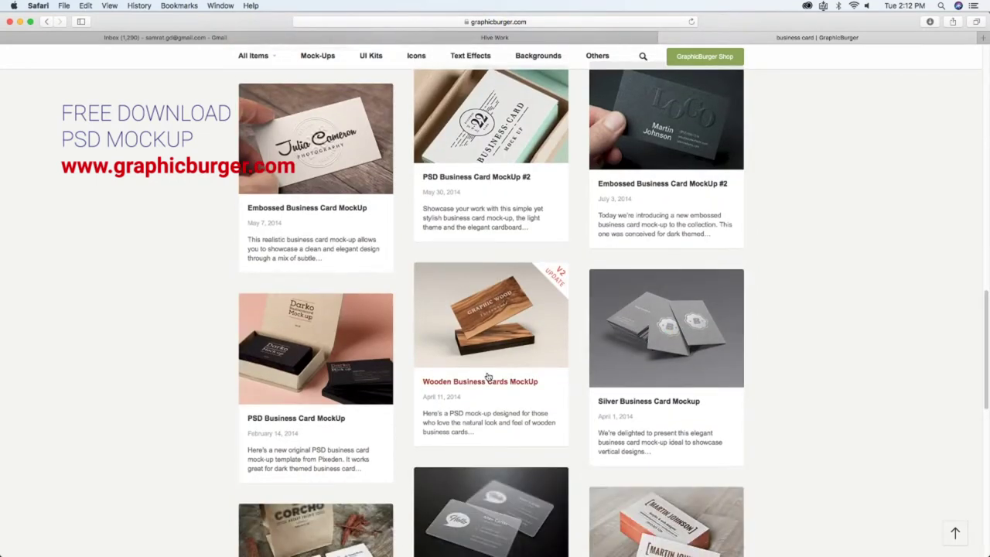
scroll(488, 377, "down", 5)
scroll(488, 376, "down", 5)
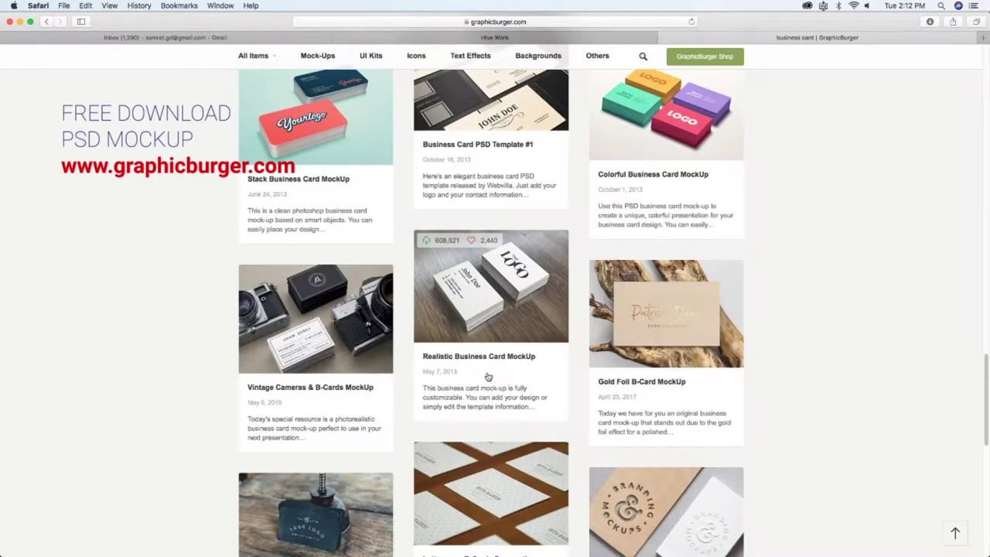
scroll(488, 377, "down", 5)
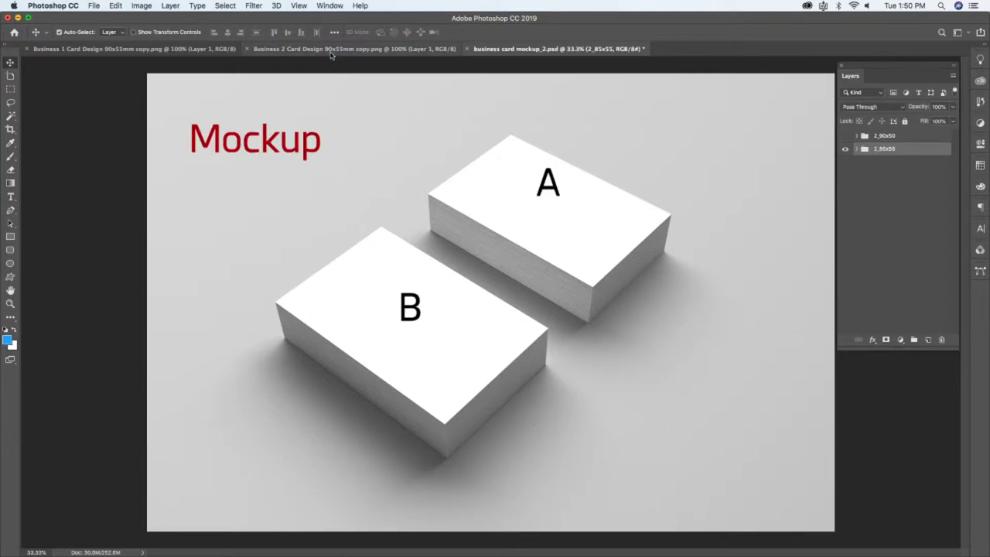
Step: Compare the Business 1, Card B and blank mockup documents, ending on Business 1 Card Design
left_click(194, 49)
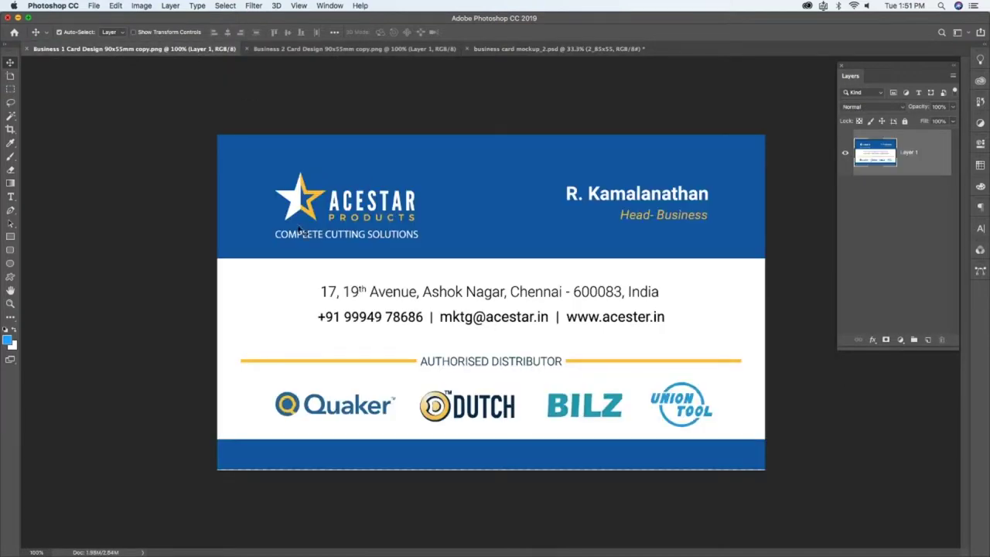
left_click(287, 49)
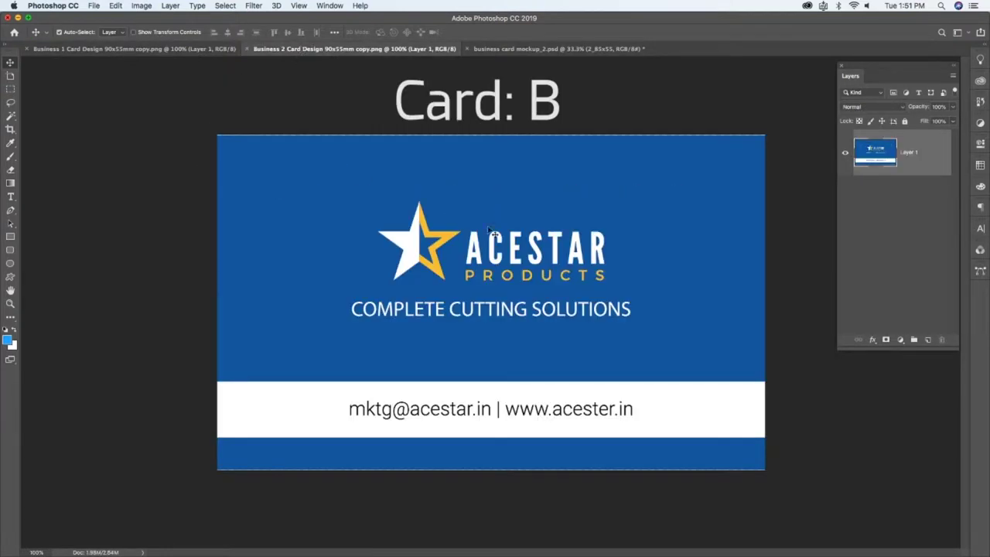
left_click(530, 49)
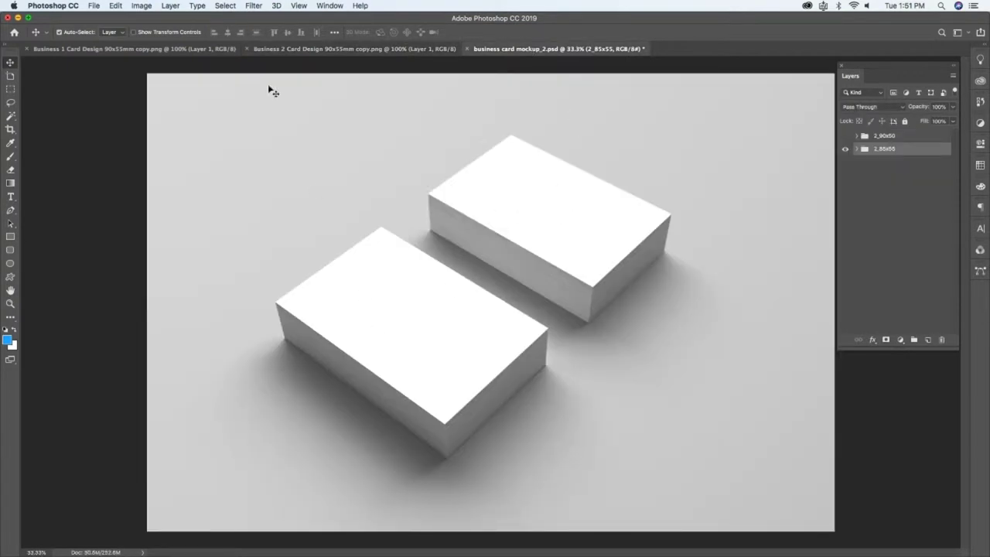
left_click(166, 50)
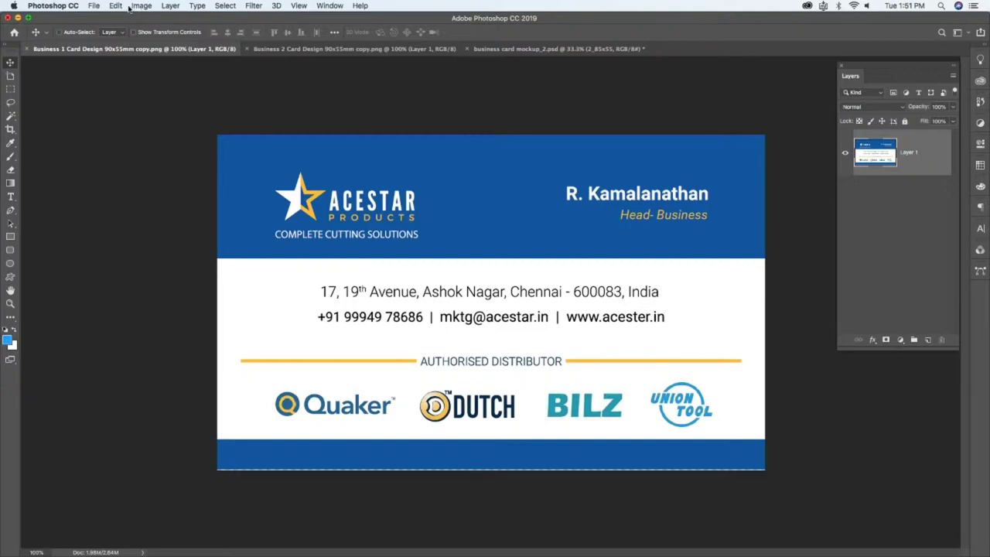
Step: Select all of the first Acestar card design and copy it
key("super+a")
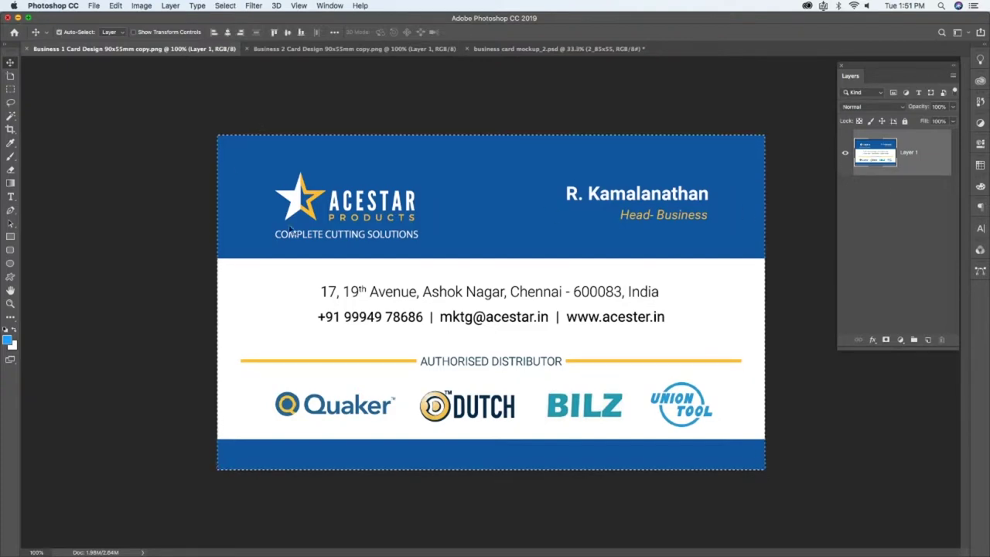
left_click(115, 5)
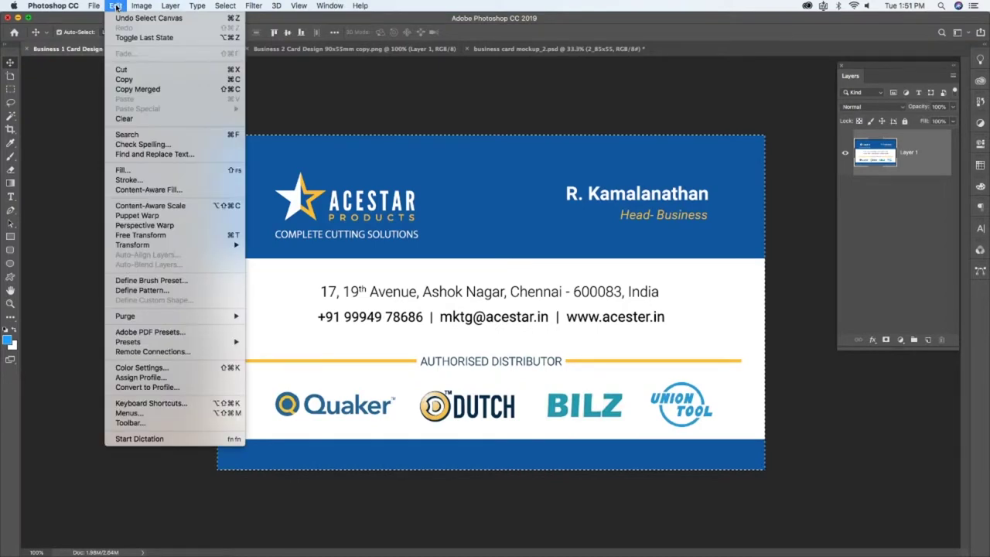
left_click(137, 79)
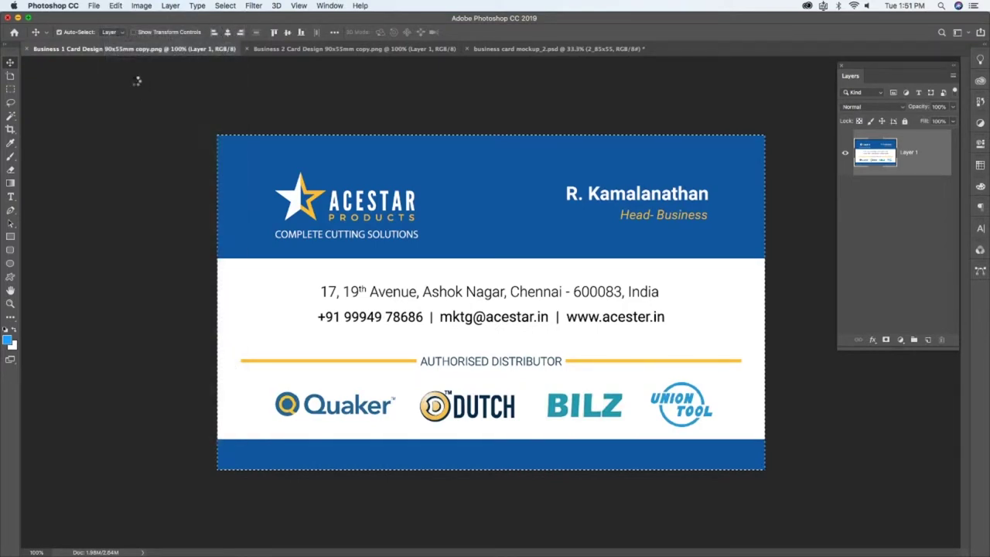
Step: Paste the design into the mockup's LEFT CARD smart object and save it
left_click(527, 51)
left_click(572, 210)
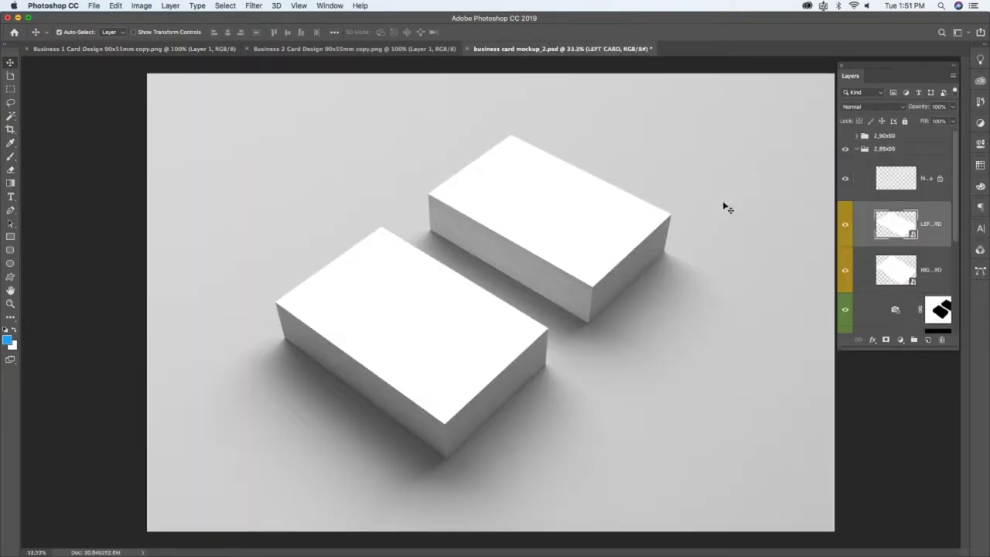
left_click(846, 228)
left_click(846, 228)
double_click(912, 232)
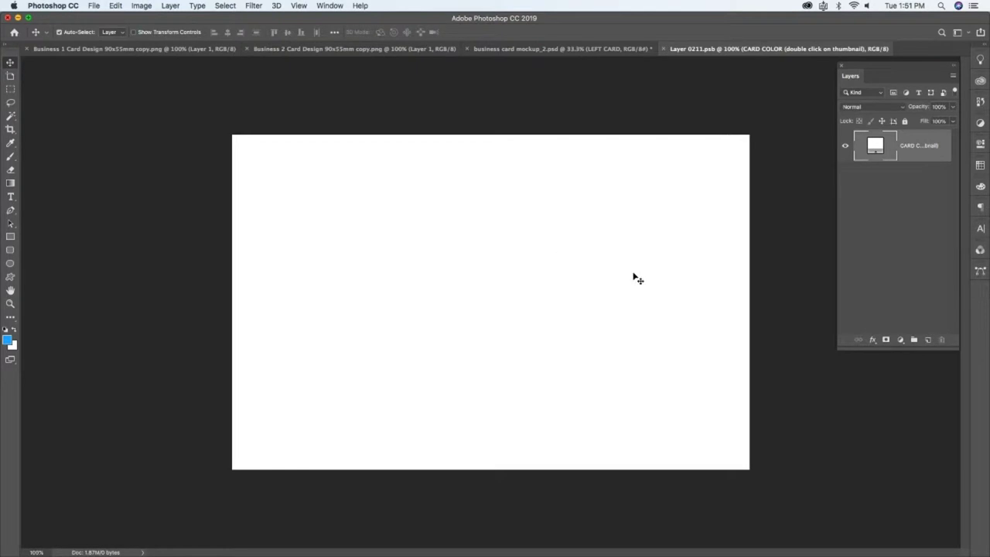
left_click(115, 6)
left_click(115, 6)
left_click(120, 8)
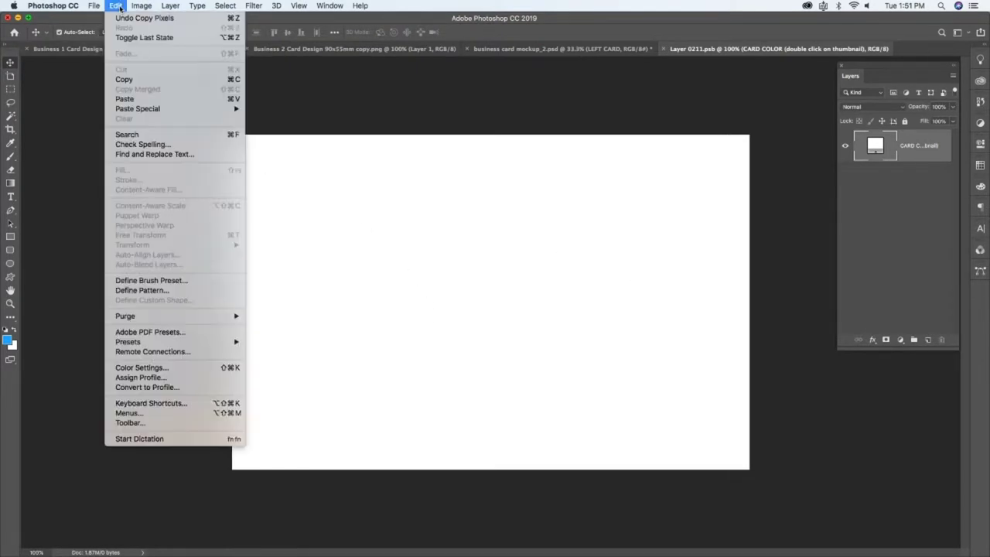
left_click(132, 98)
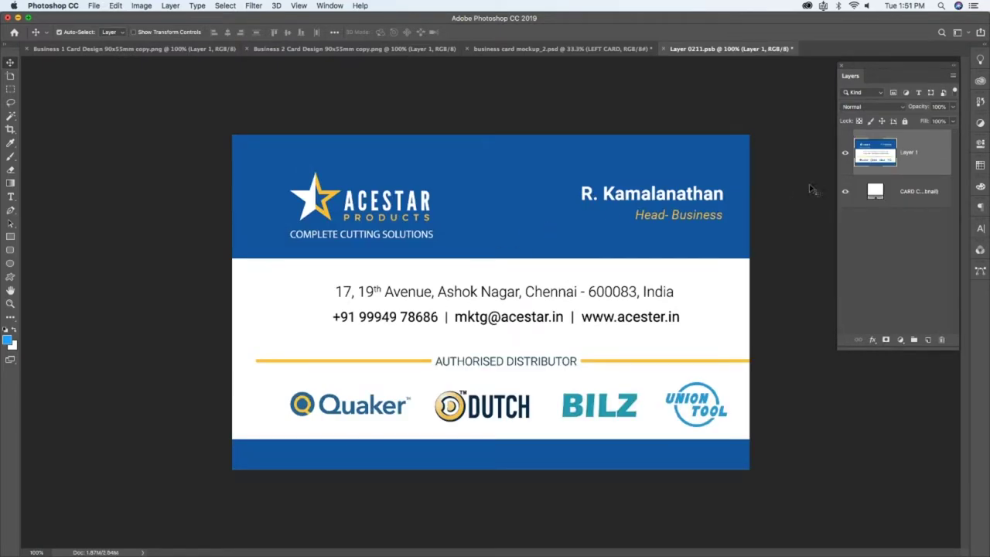
left_click(93, 6)
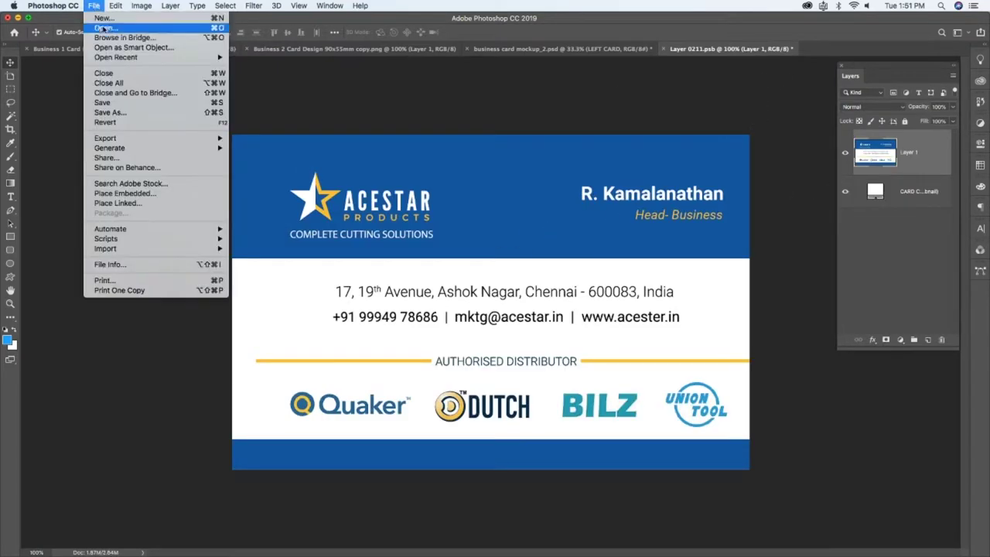
left_click(114, 105)
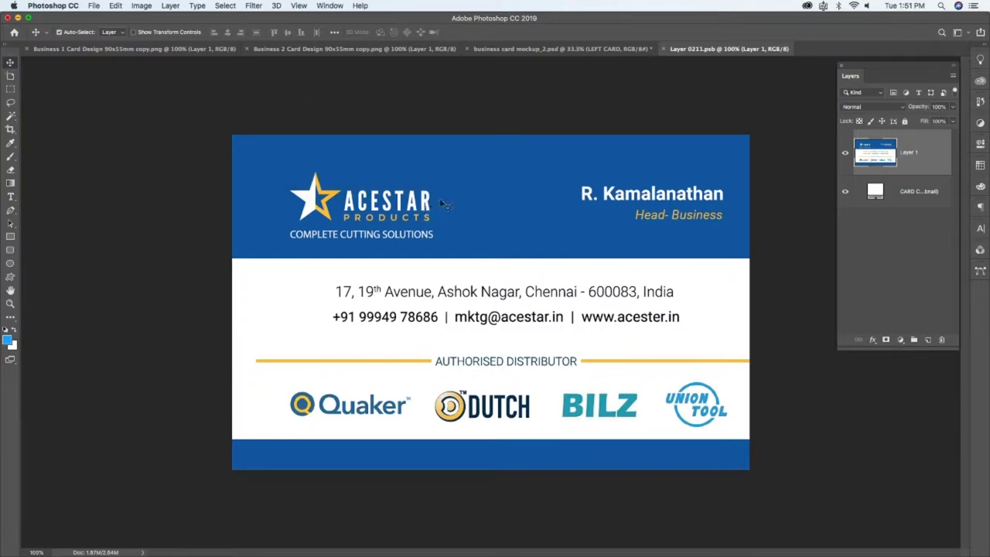
Step: Select all of the Business 2 Card Design and copy it
left_click(354, 49)
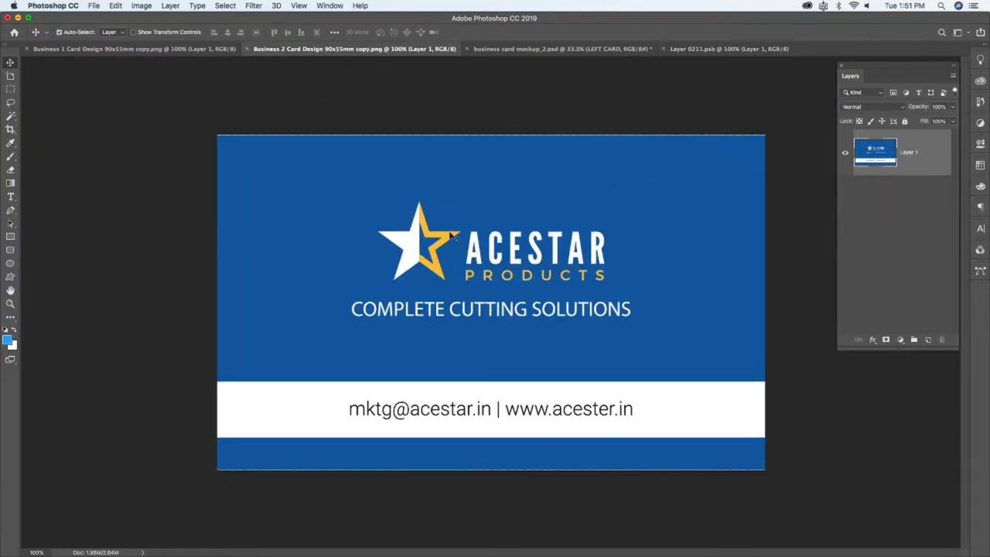
key("ctrl+a")
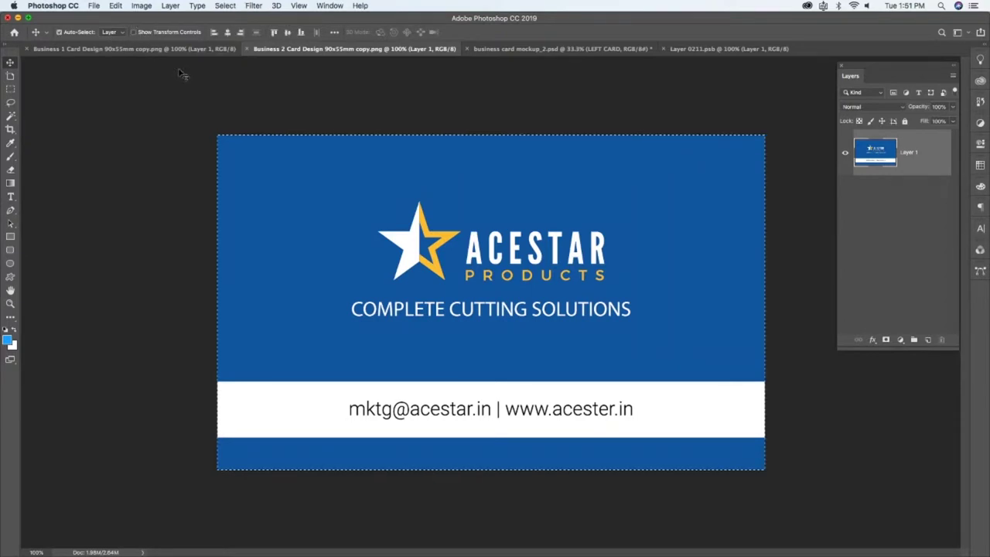
left_click(116, 6)
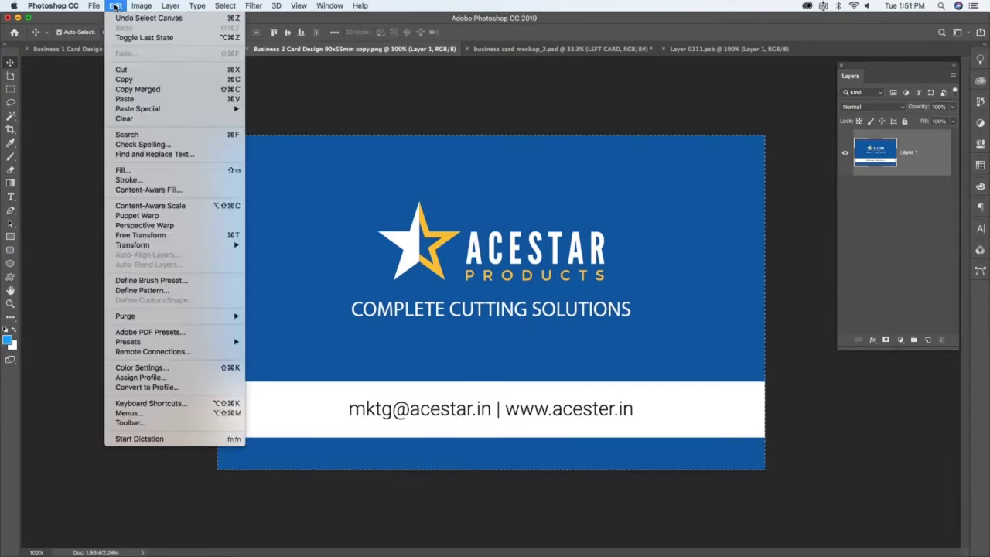
left_click(150, 80)
Step: Paste the Card B design into the RIGHT CARD smart object and save it to the mockup
left_click(573, 49)
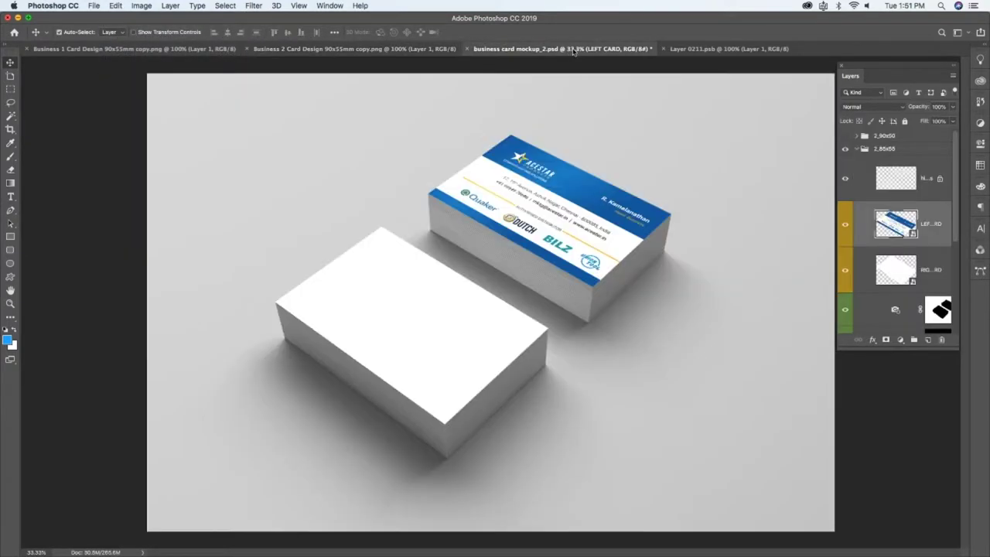
left_click(421, 300)
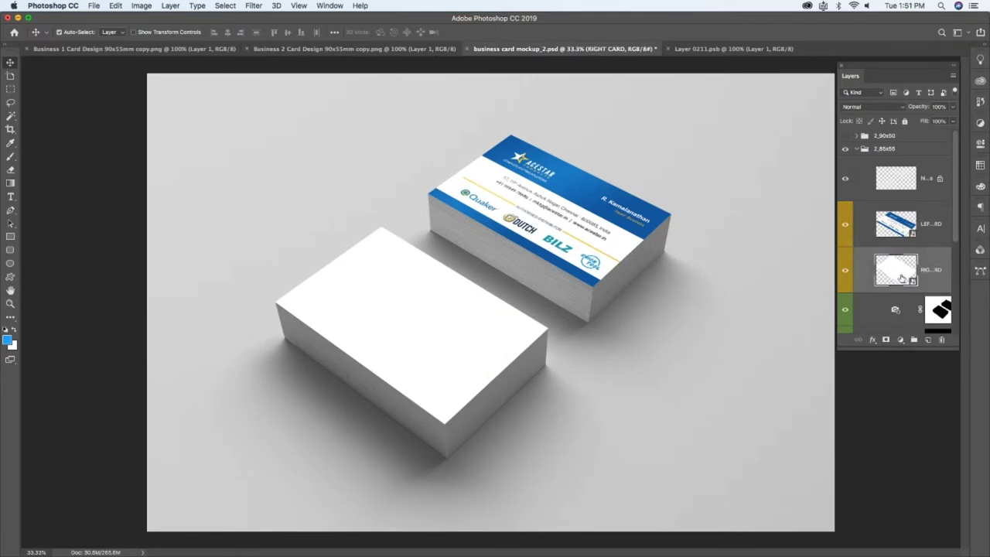
double_click(901, 278)
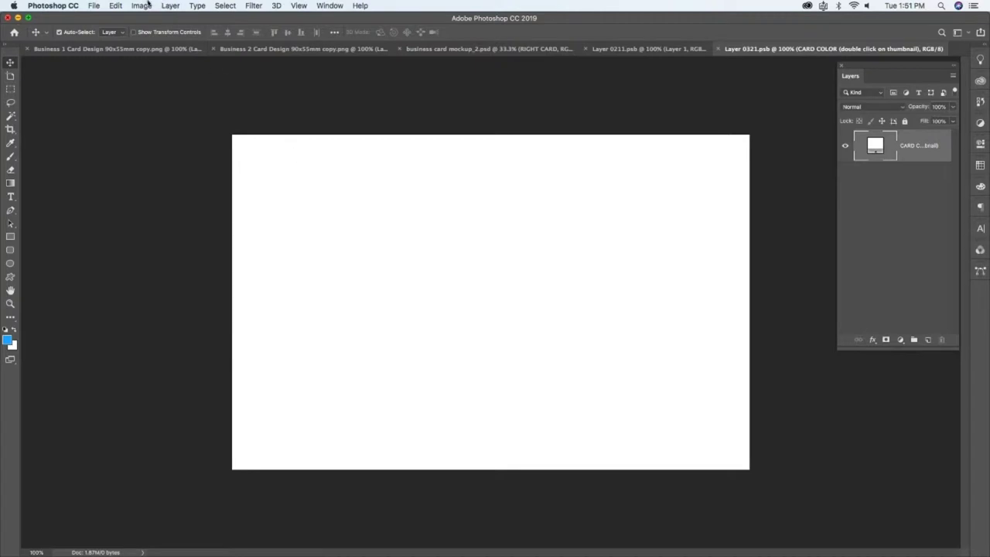
left_click(116, 6)
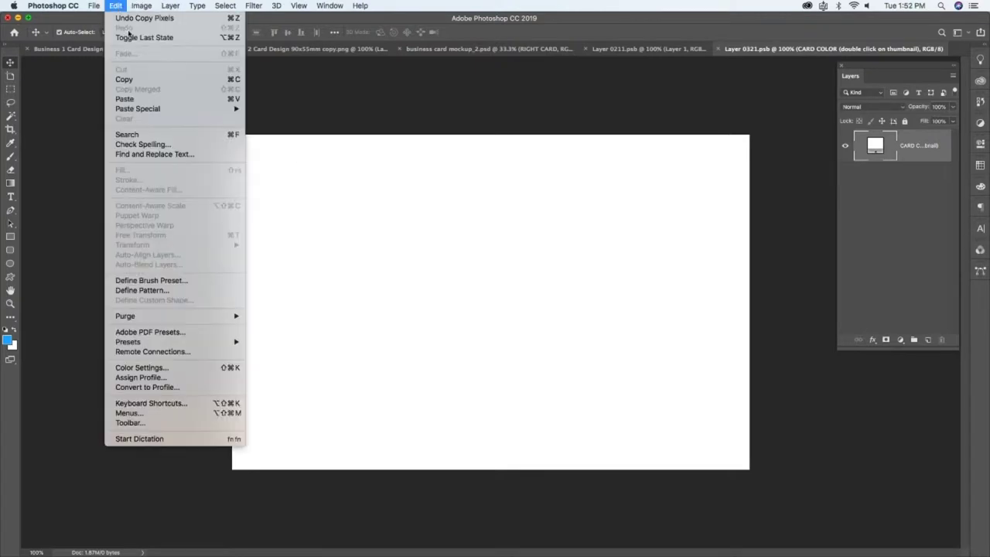
left_click(147, 99)
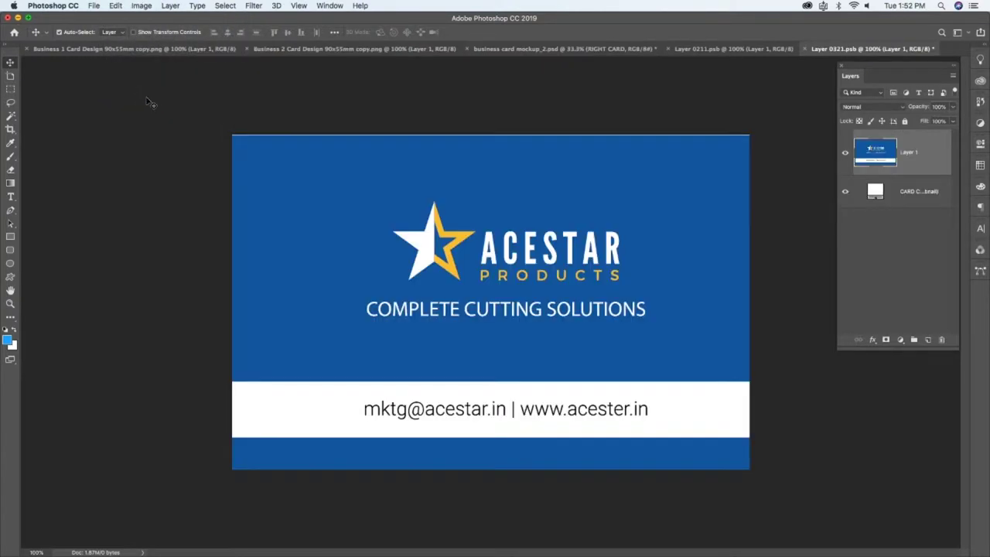
left_click(94, 6)
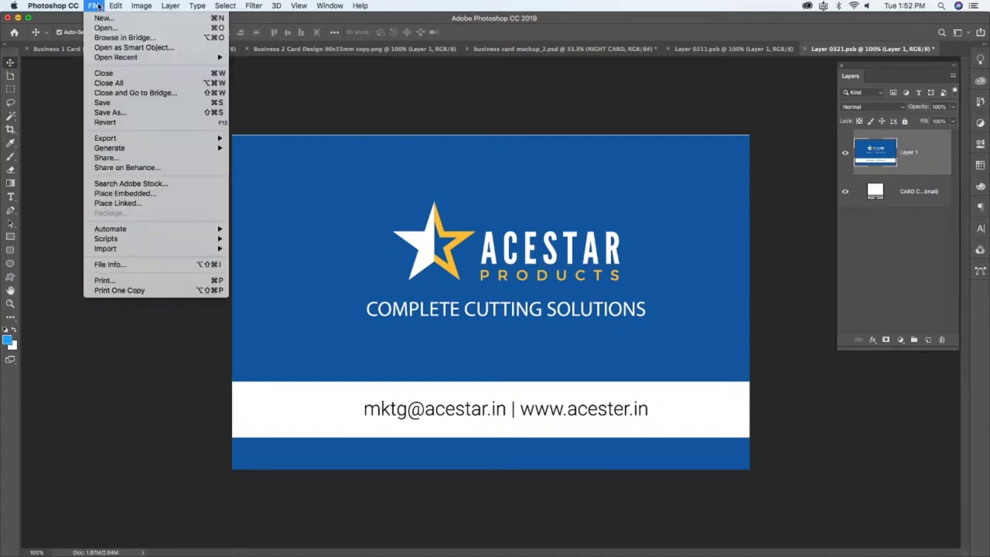
left_click(117, 103)
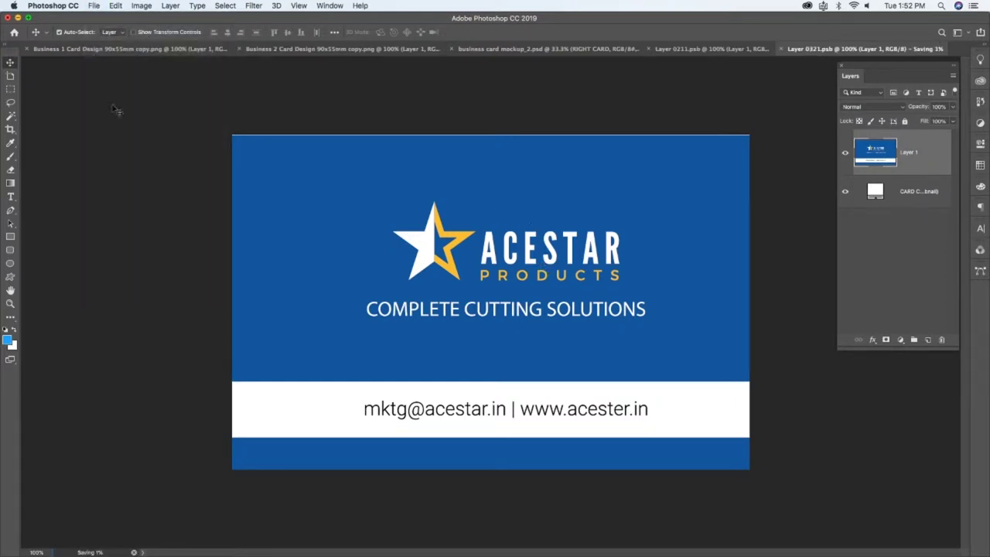
left_click(502, 50)
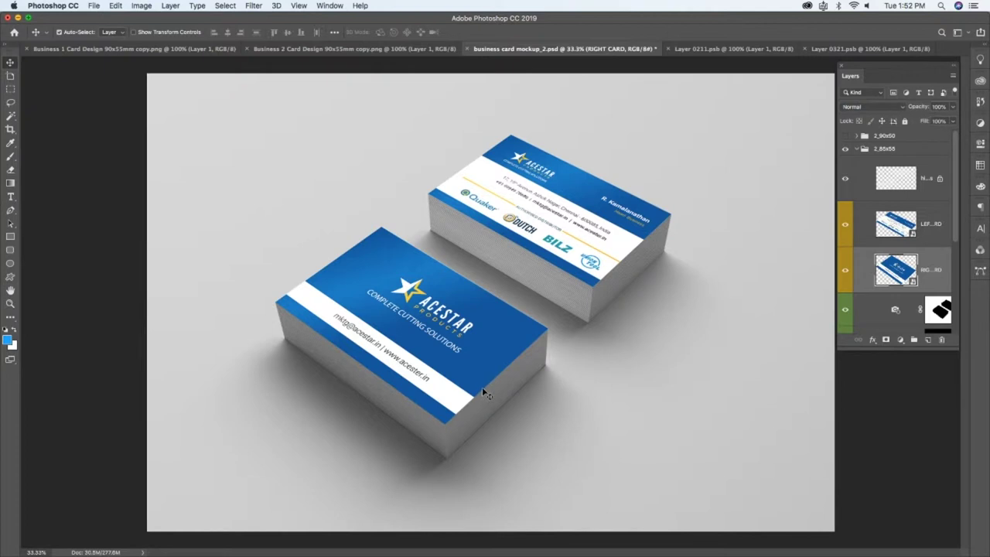
Step: Zoom out on the mockup, then open the Downloads folder in Finder
left_click(547, 353, "alt")
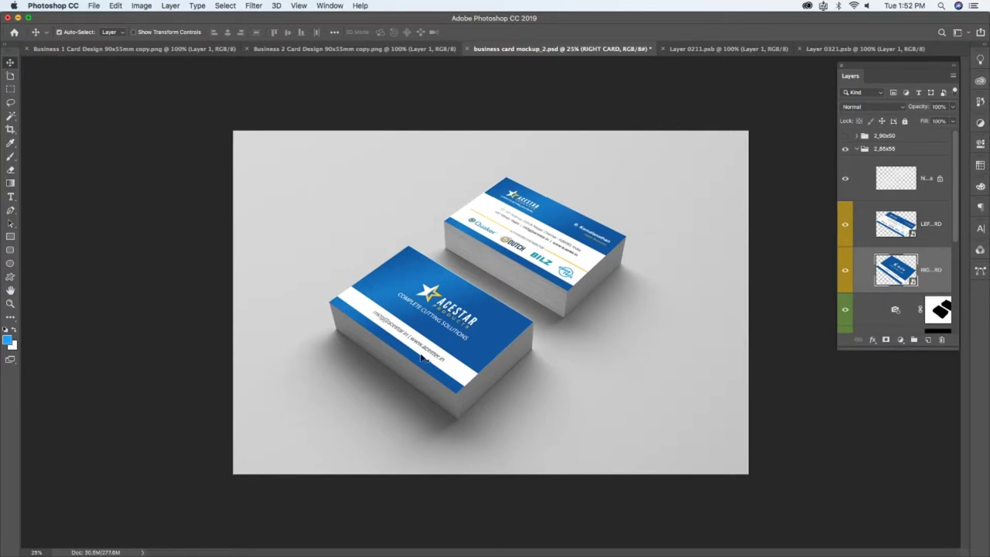
mouse_move(194, 533)
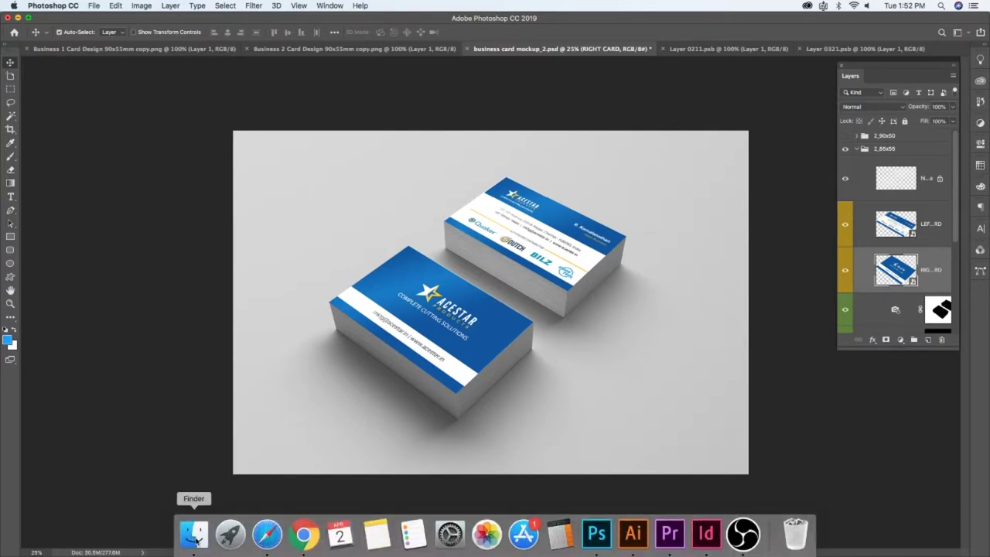
left_click(196, 538)
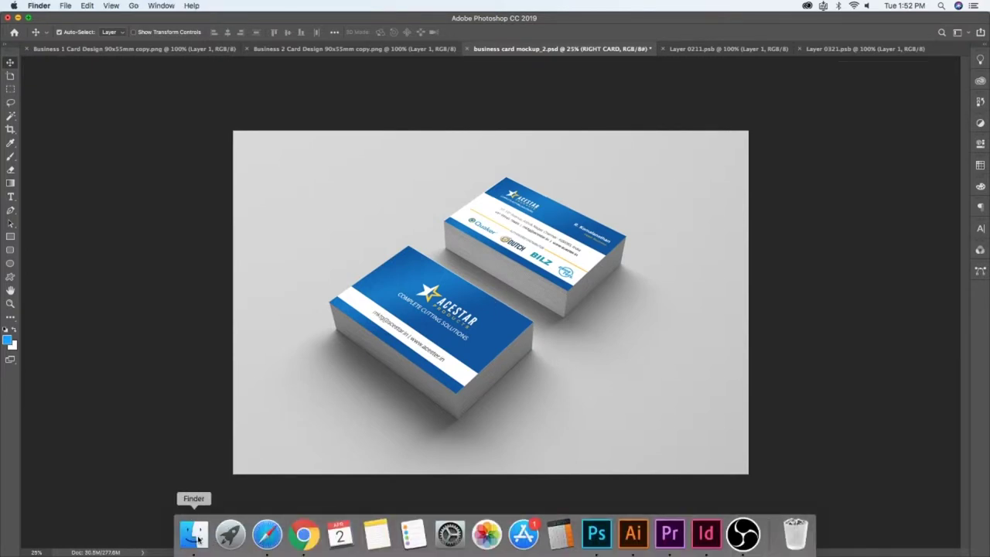
left_click(230, 539)
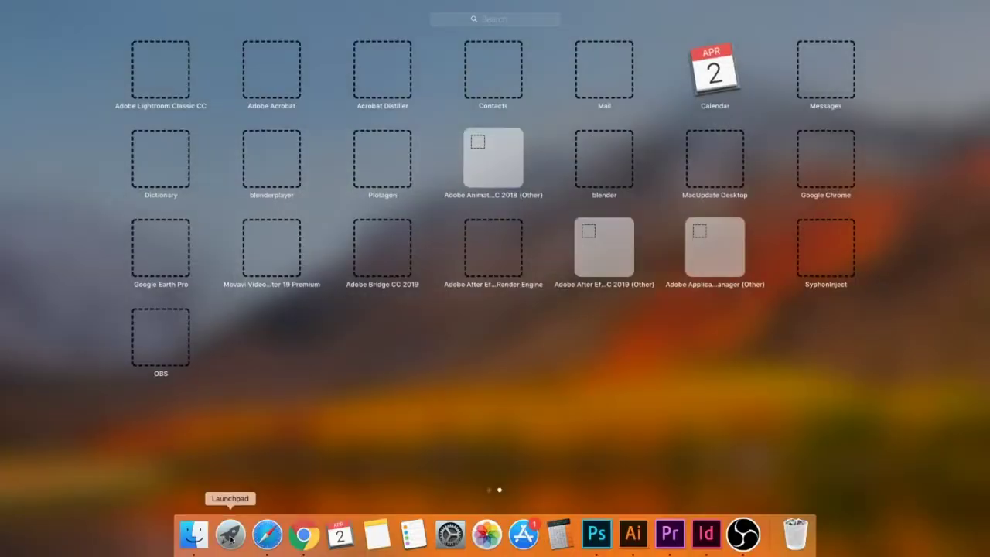
left_click(186, 541)
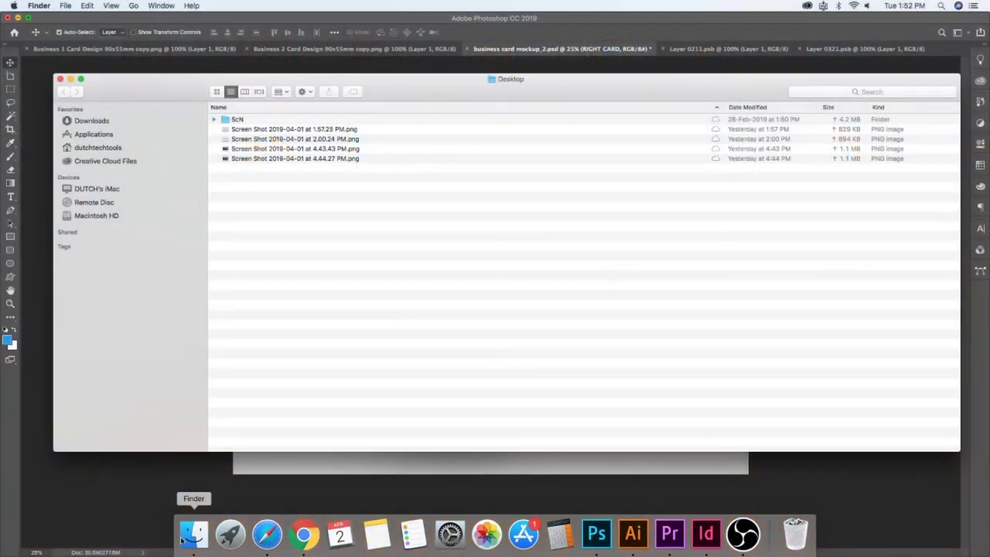
left_click(90, 125)
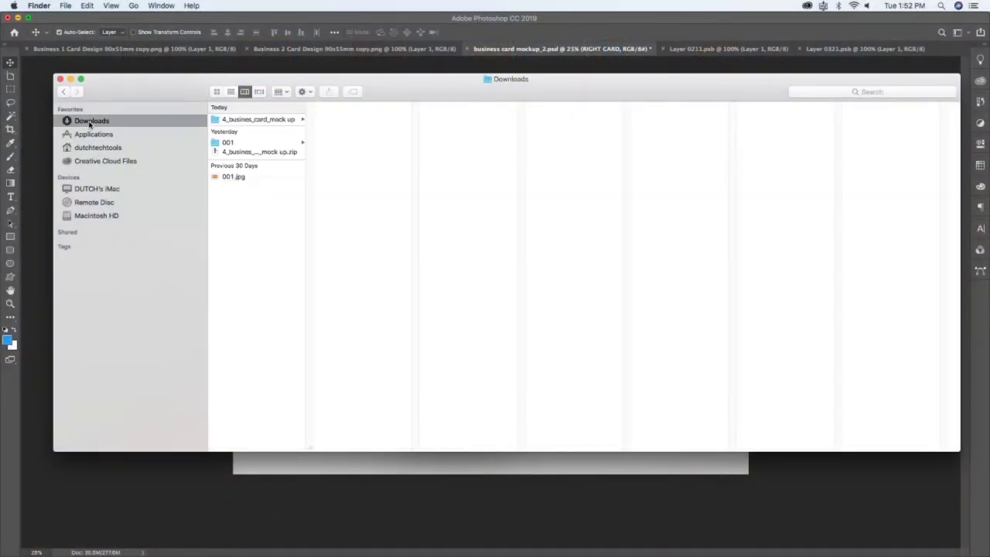
Step: Open the 4_busines_card_mock up folder and preview business card mockup_1, _2 and _3.psd
left_click(244, 122)
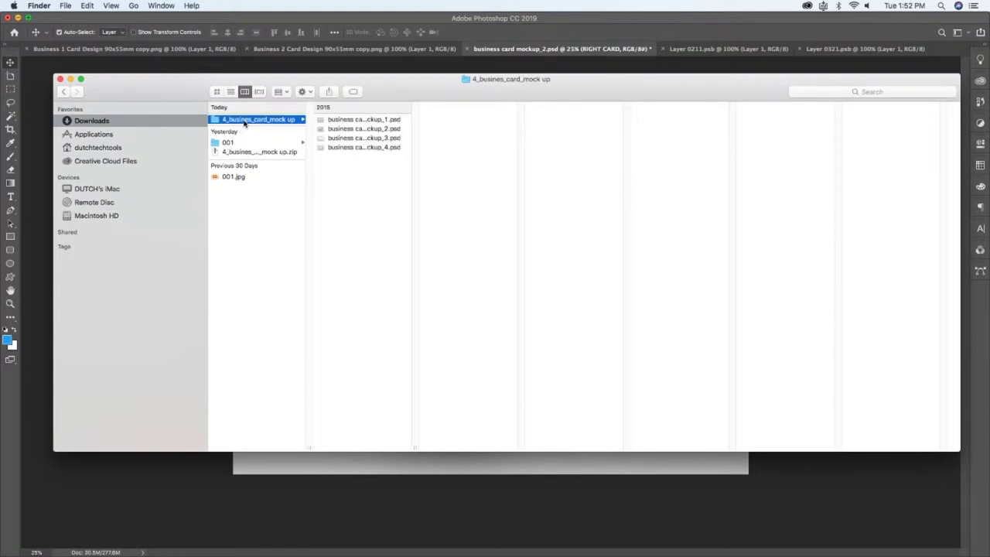
left_click(375, 120)
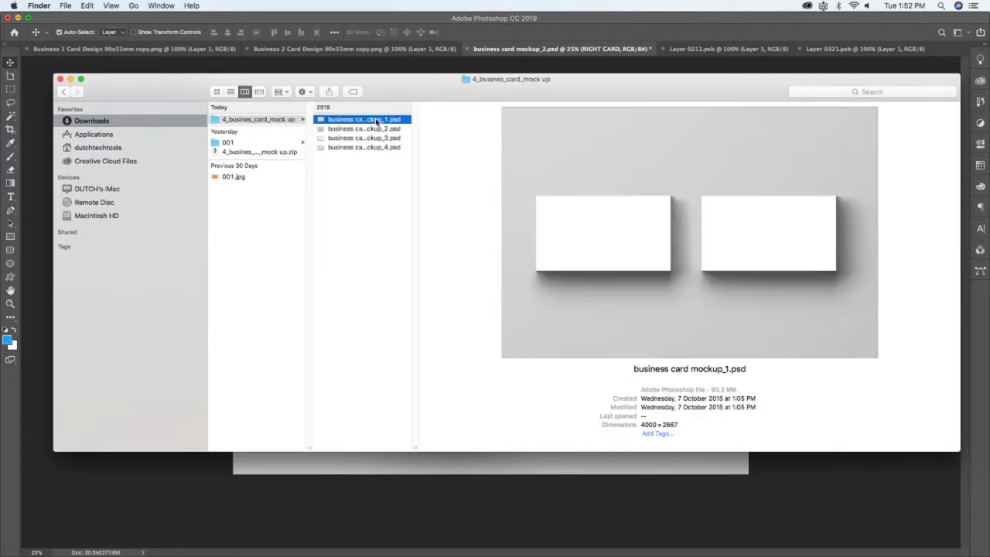
left_click(380, 130)
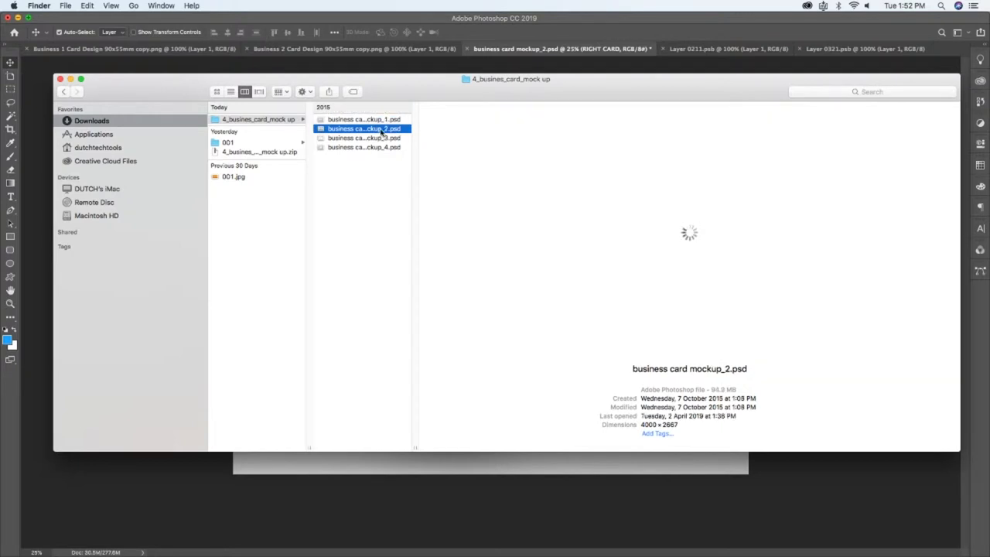
left_click(378, 139)
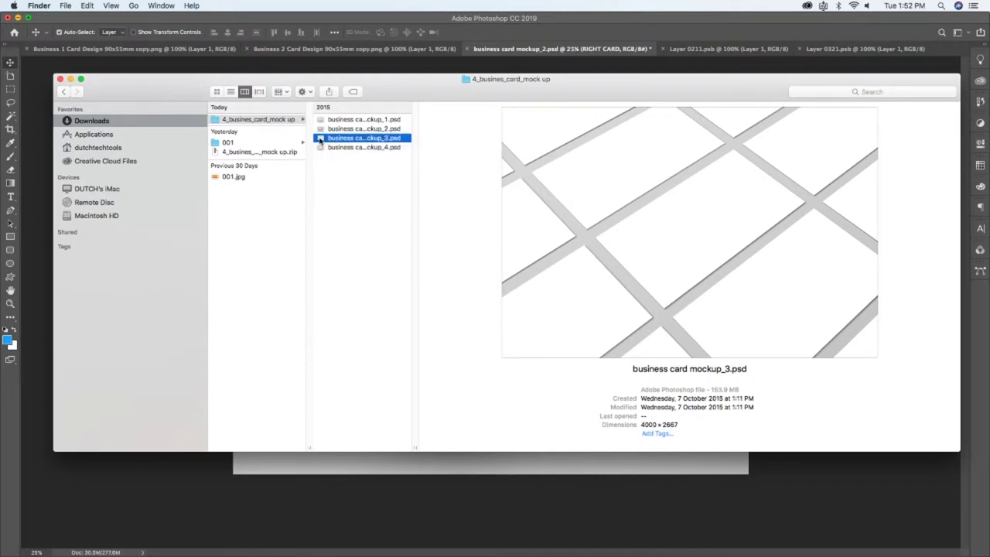
Step: Drag business card mockup_3.psd from Finder into Photoshop to open it
key("super+Tab")
mouse_move(320, 142)
left_mouse_down()
mouse_move(735, 250)
mouse_move(729, 243)
left_mouse_up()
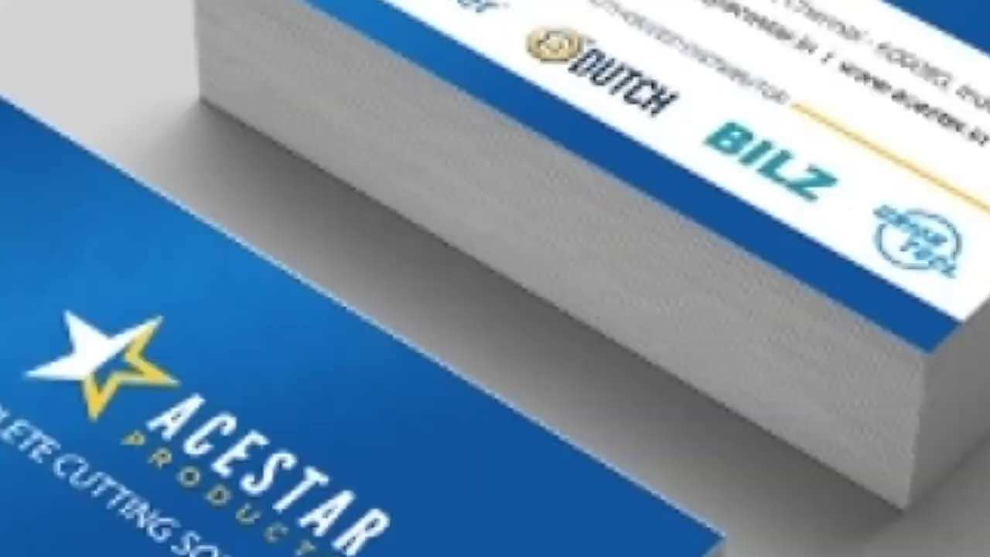
left_click_drag(468, 128, 389, 147)
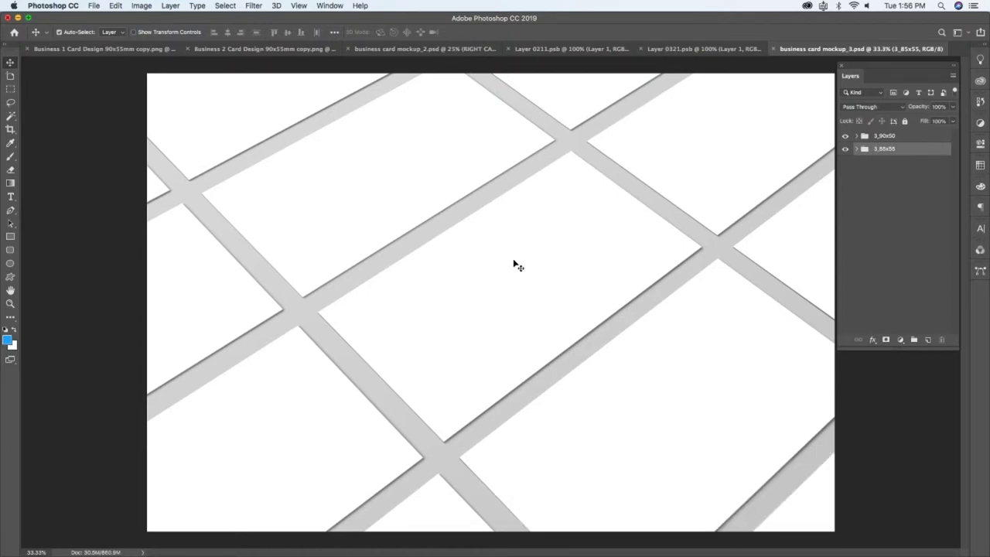
Step: Hide the 3_90x50 group, identify the centre and ASIDE card layers, then view Business 1
left_click(845, 136)
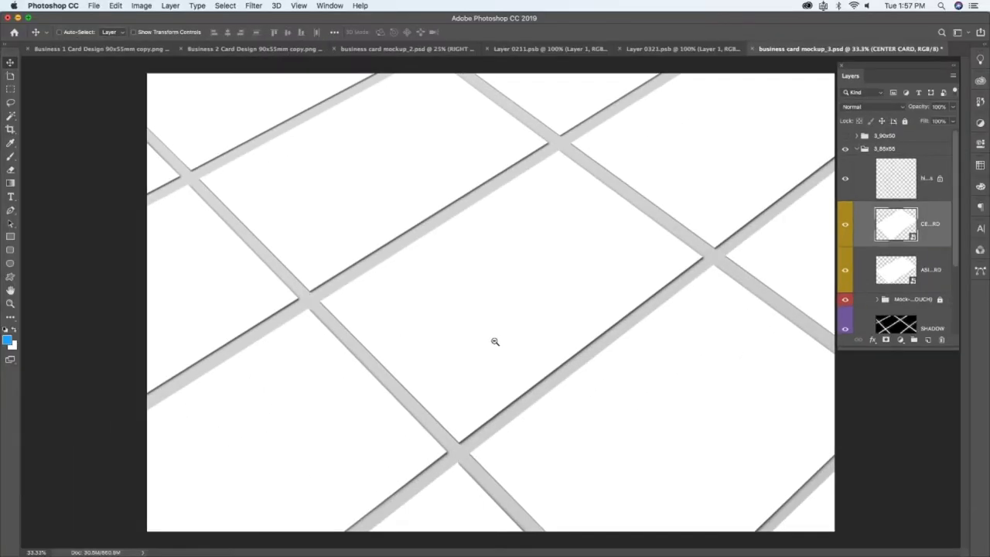
left_click(495, 341, "alt")
left_click(495, 341, "alt")
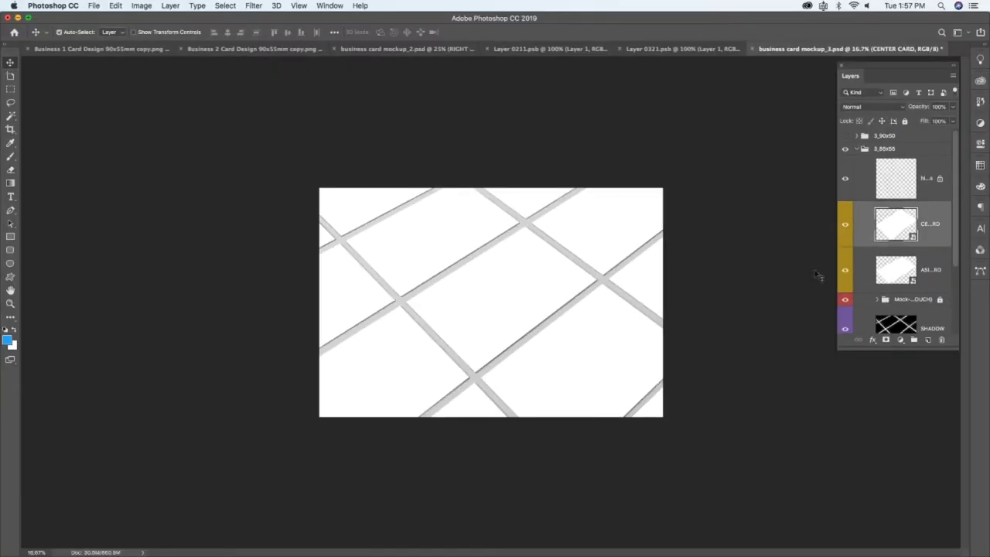
left_click(846, 225)
left_click(846, 225)
left_click(844, 272)
left_click(845, 272)
left_click(136, 49)
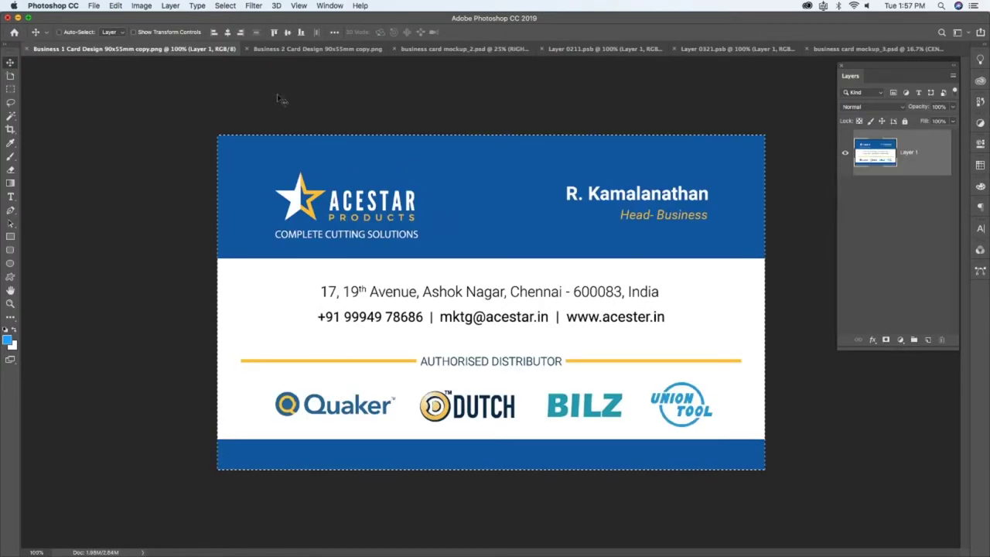
Step: Deselect, select all and copy the Business 1 design, then return to business card mockup_3.psd
key("super+d")
key("super+a")
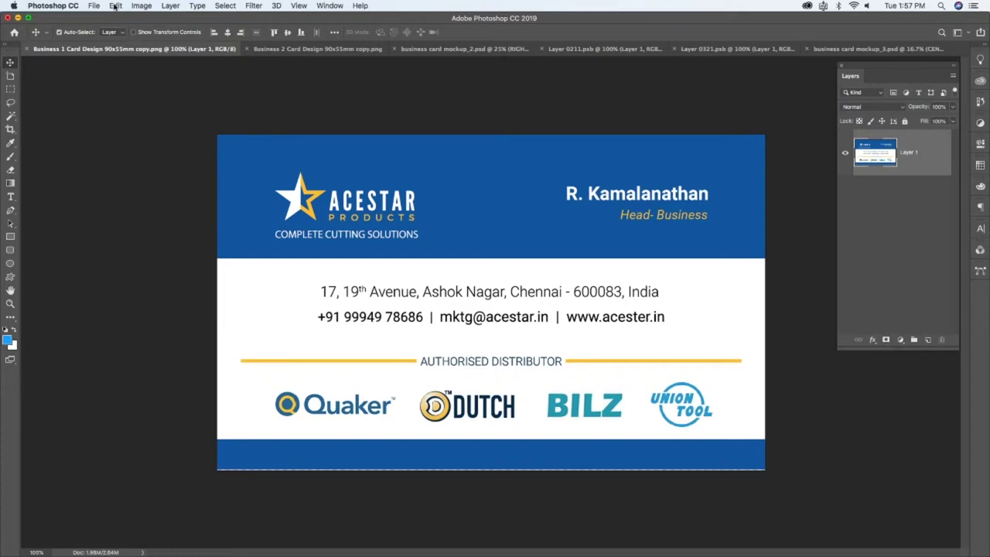
left_click(115, 6)
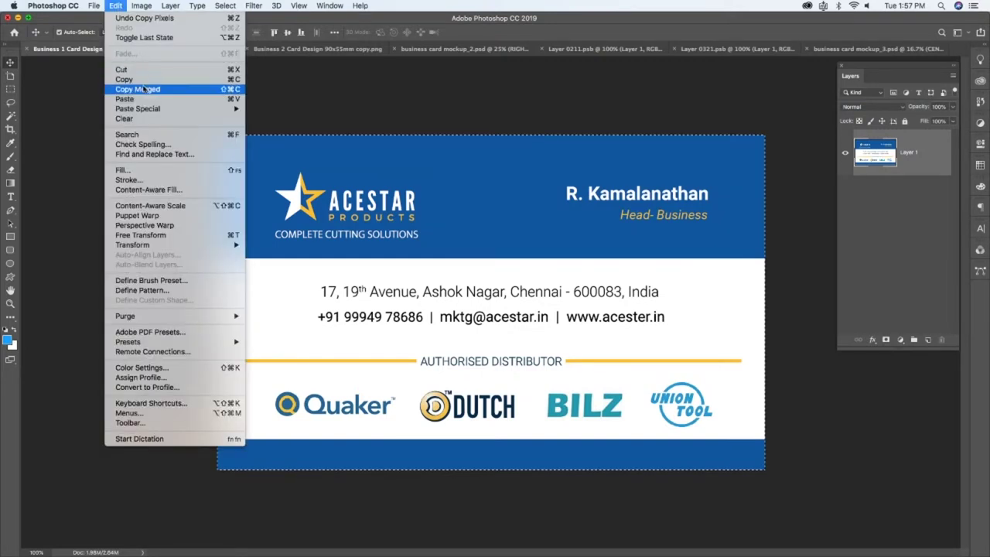
left_click(142, 81)
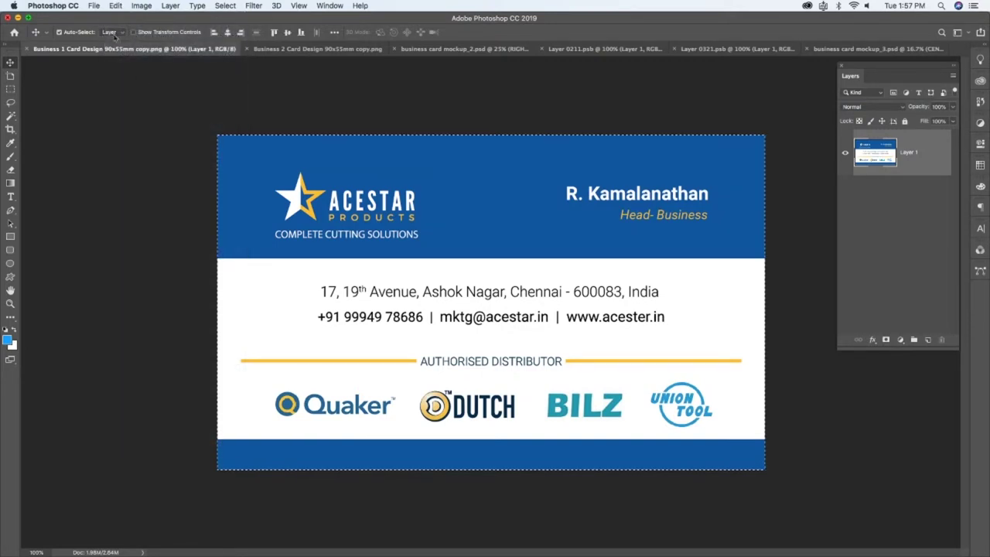
left_click(829, 49)
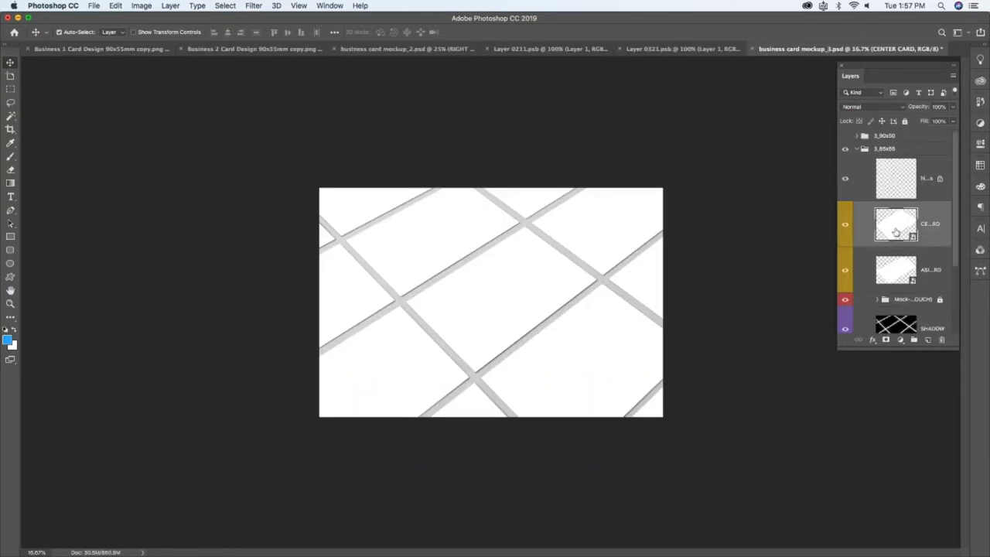
Step: Paste the Business 1 design into the CENTER CARD smart object Layer 0322.psb and save it
double_click(896, 228)
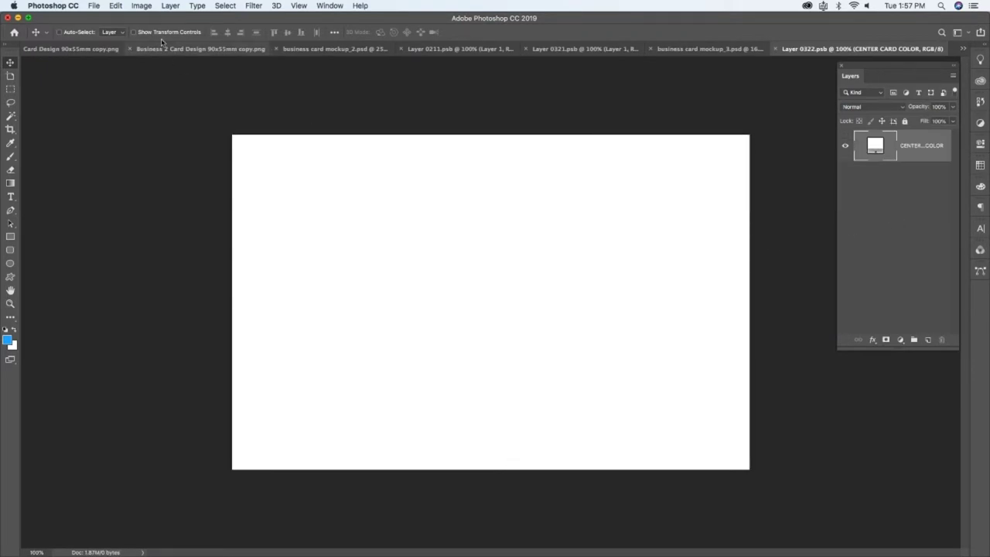
left_click(116, 7)
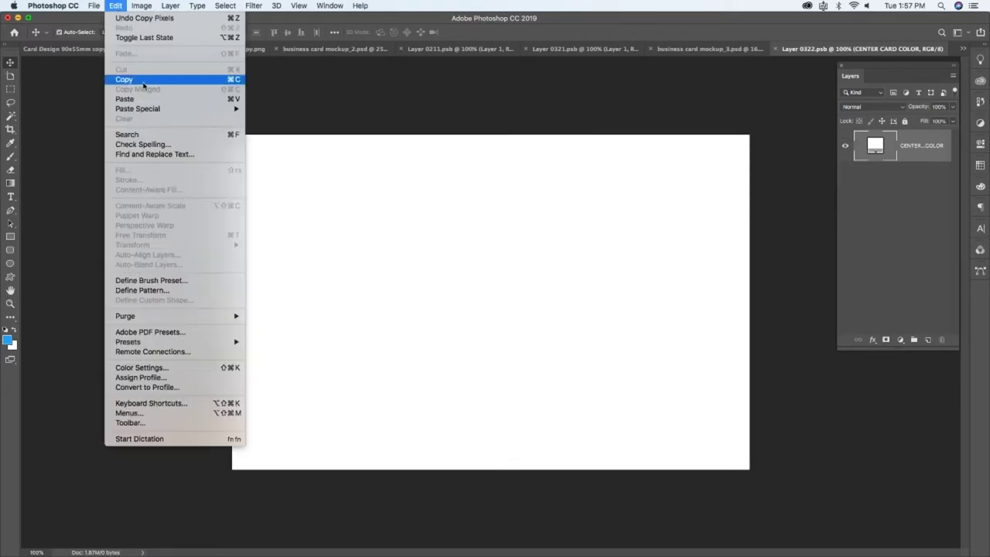
left_click(343, 157)
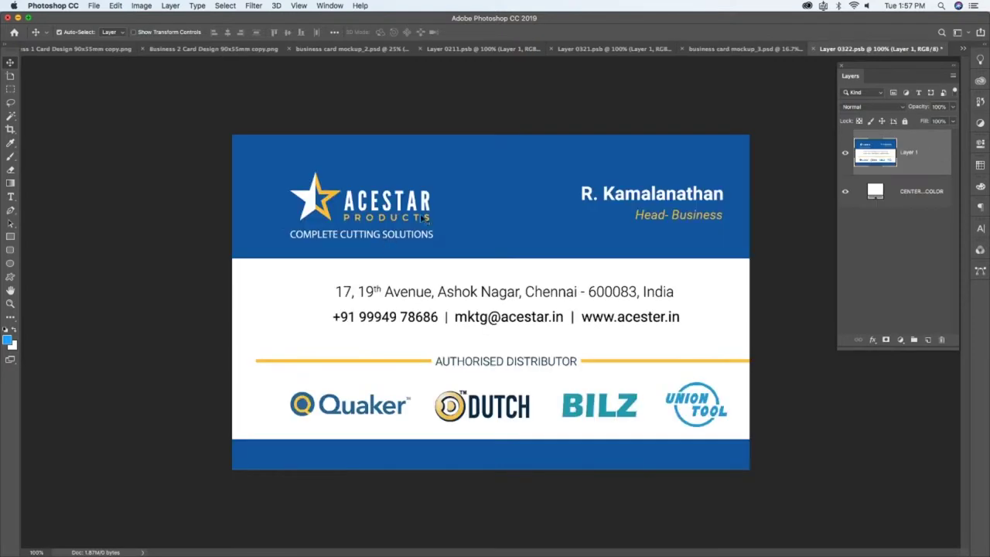
left_click(94, 6)
left_click(133, 103)
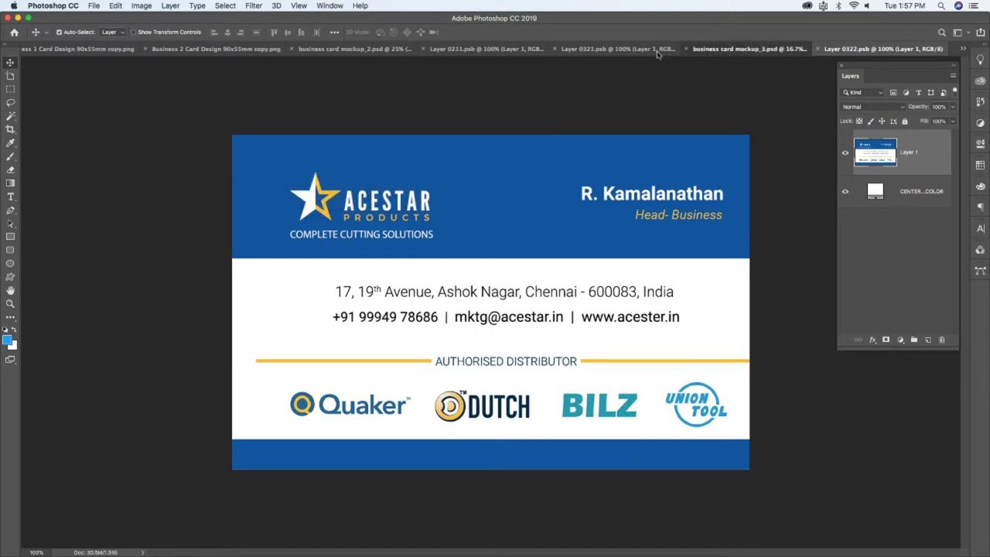
Step: In mockup_3, select the ASIDE CARD layer and open its smart object contents, Layer 0212.psb
left_click(729, 50)
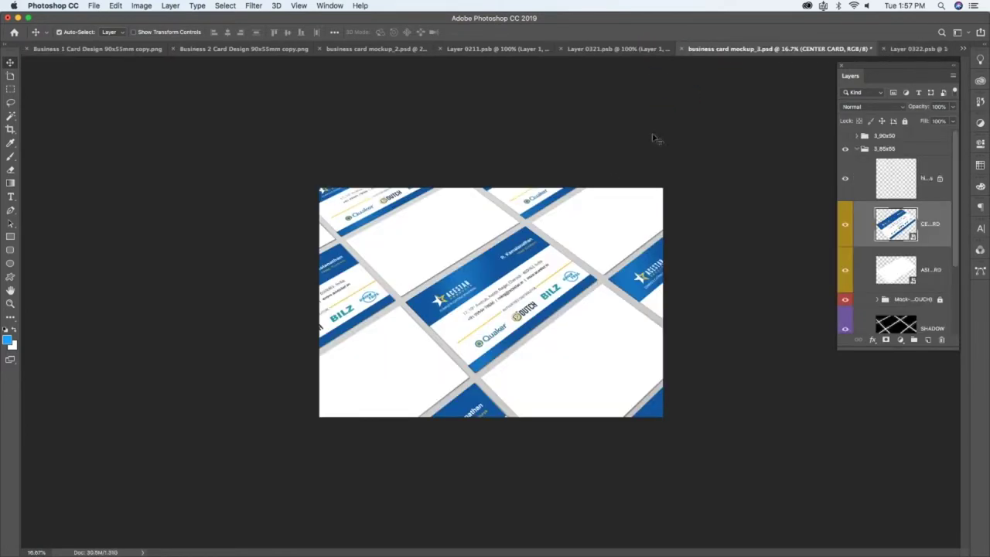
left_click(443, 232)
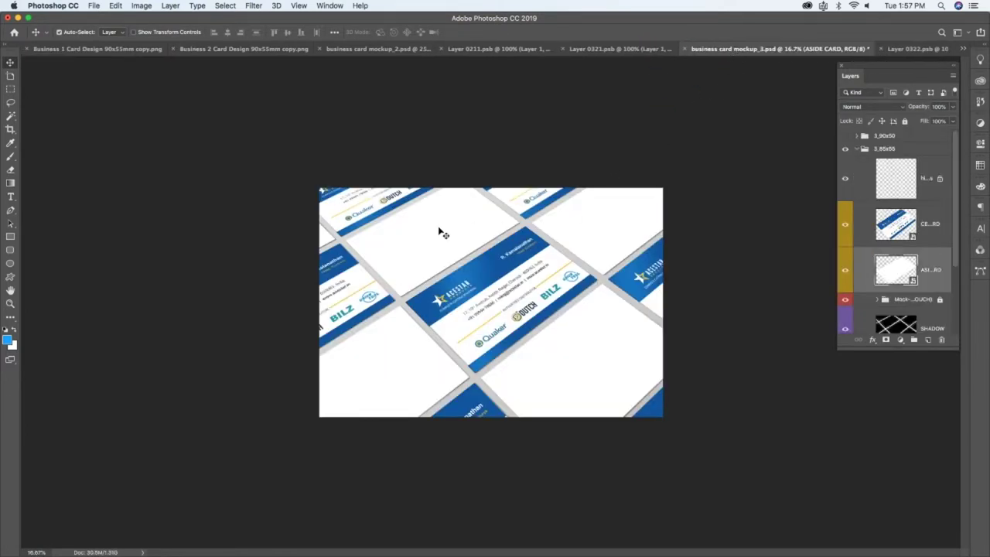
left_click(845, 271)
left_click(846, 271)
double_click(895, 271)
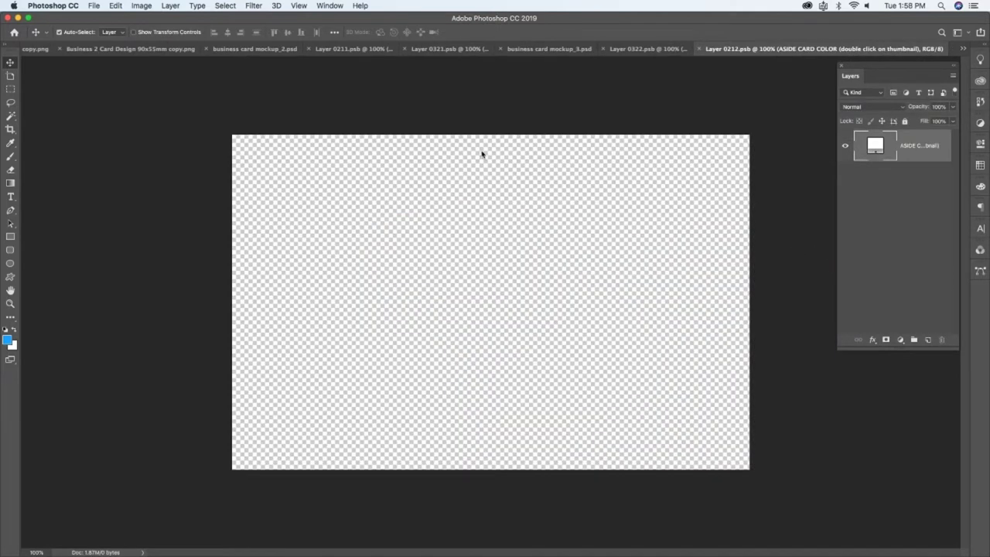
left_click(233, 52)
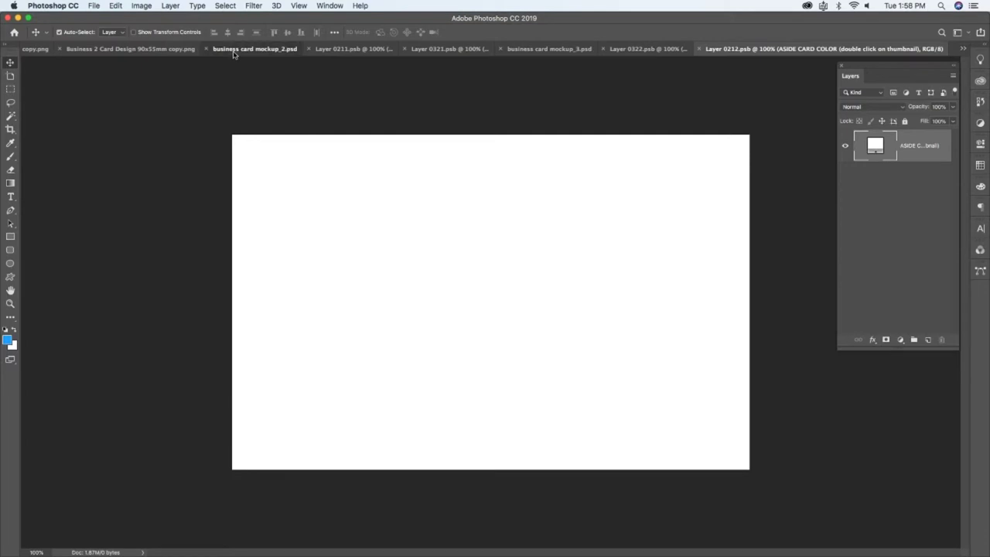
left_click(139, 48)
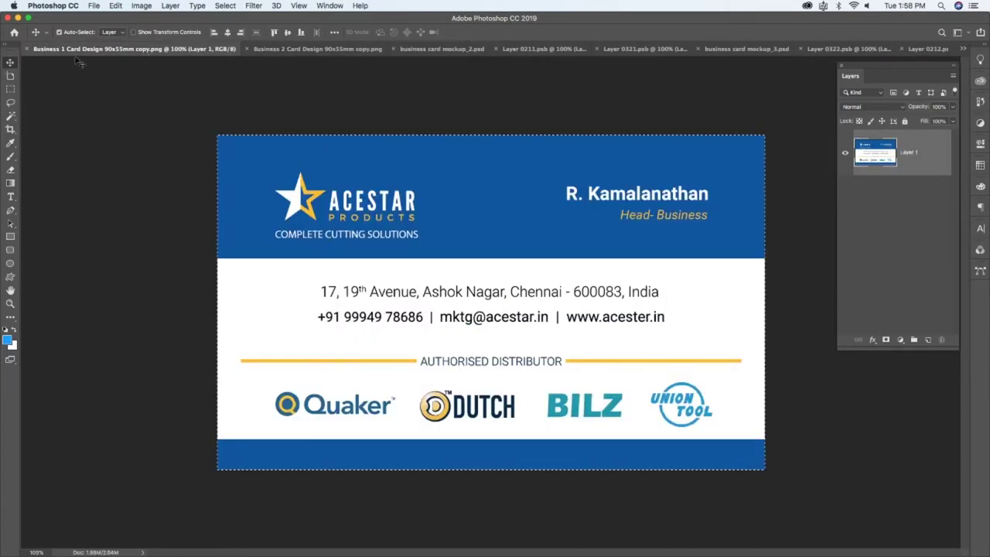
Step: Copy the Business 2 card design, paste it into Layer 0212.psb, and save
left_click(426, 49)
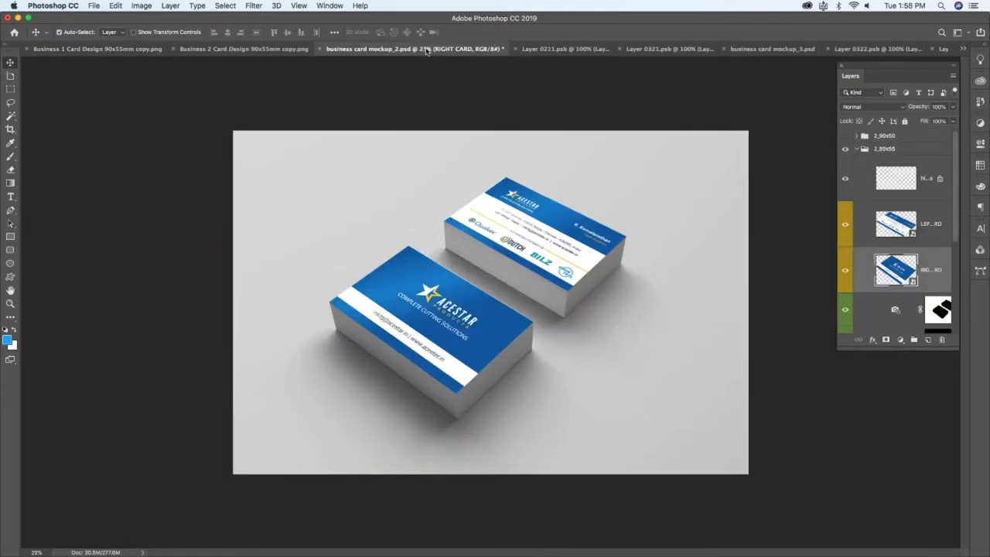
left_click(284, 50)
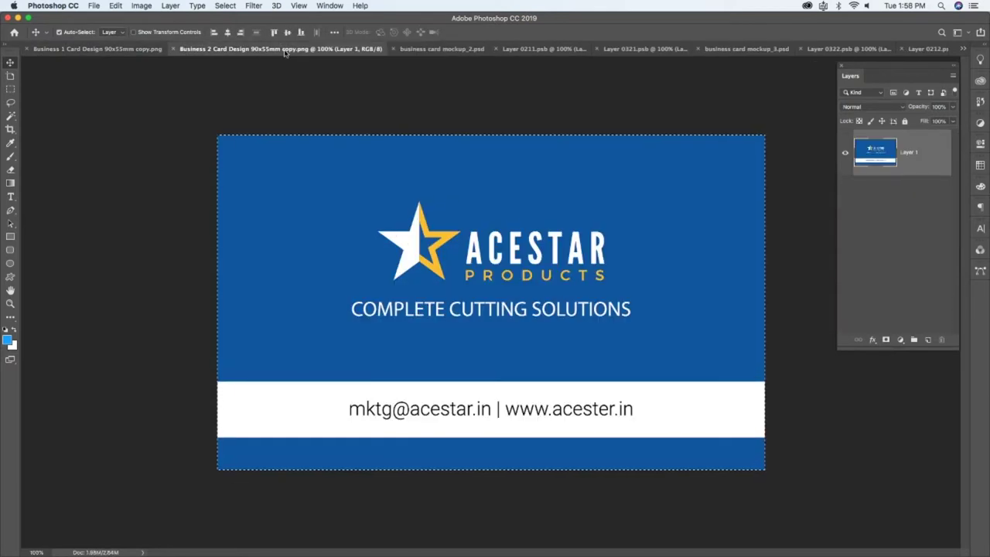
left_click(114, 6)
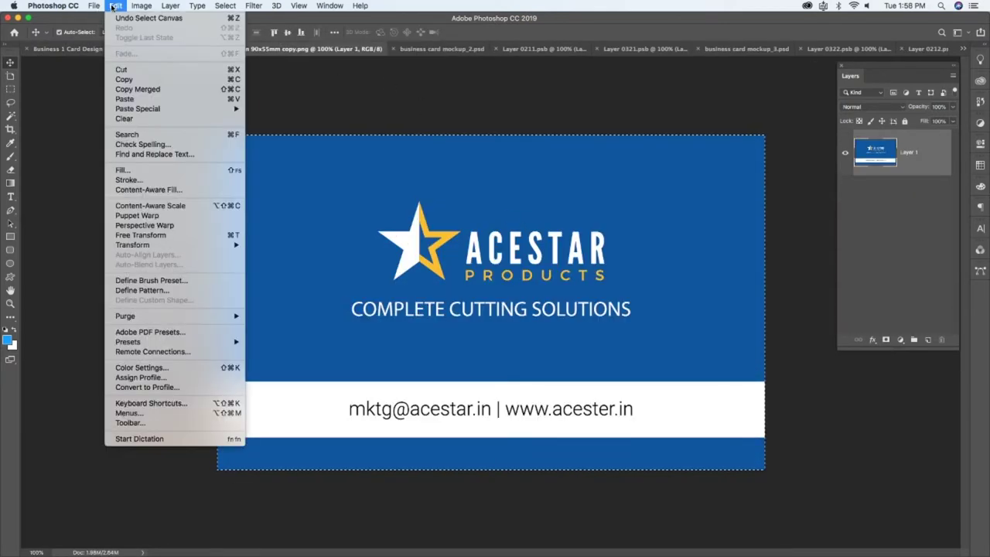
left_click(124, 79)
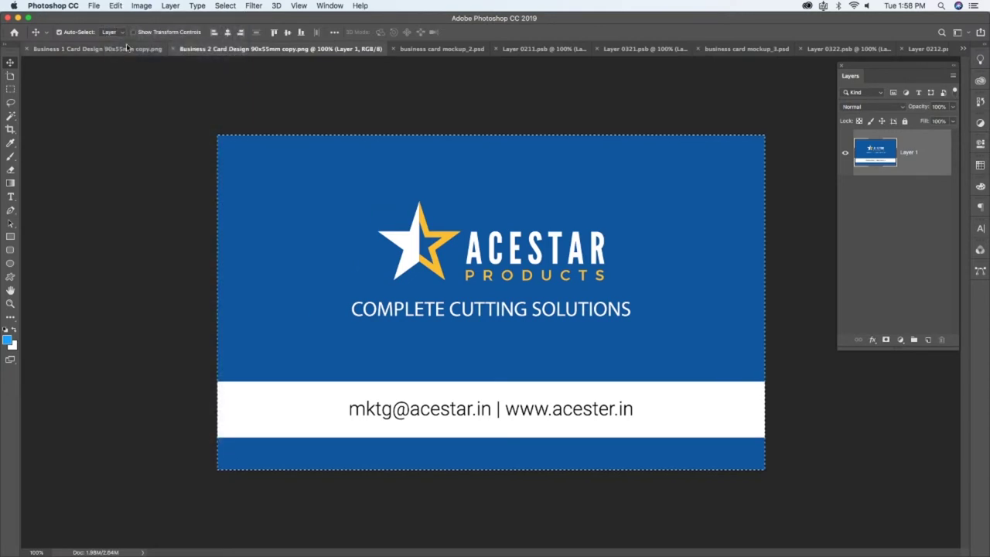
left_click(919, 49)
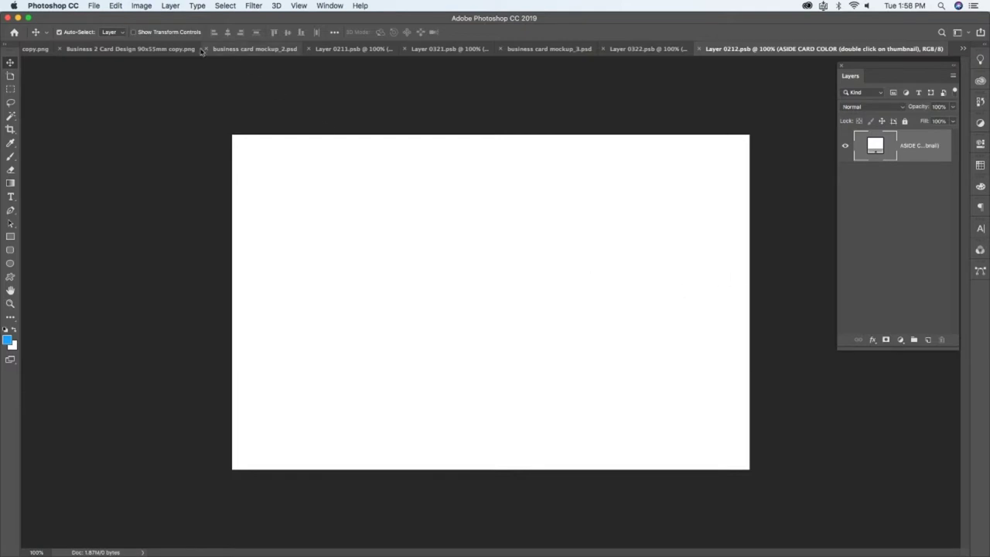
left_click(115, 6)
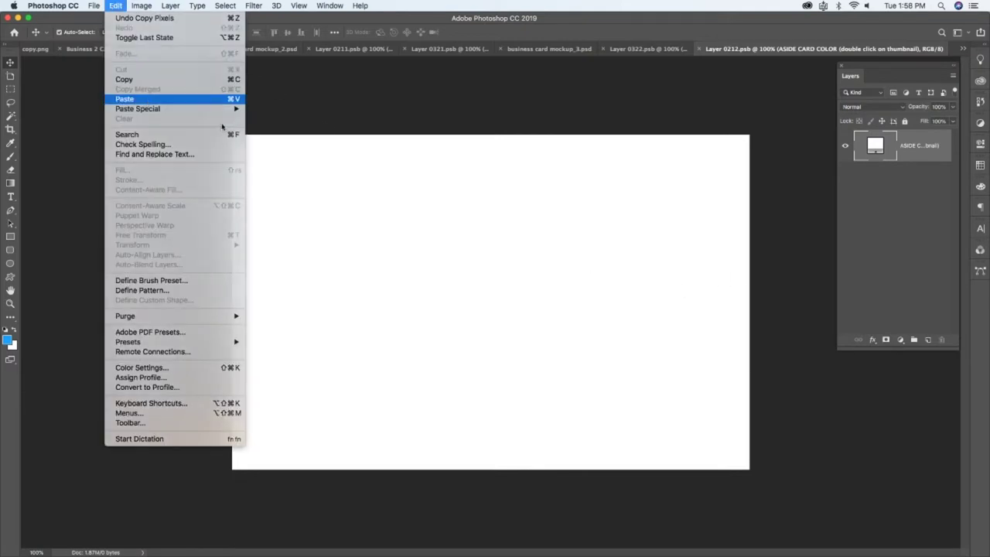
left_click(178, 99)
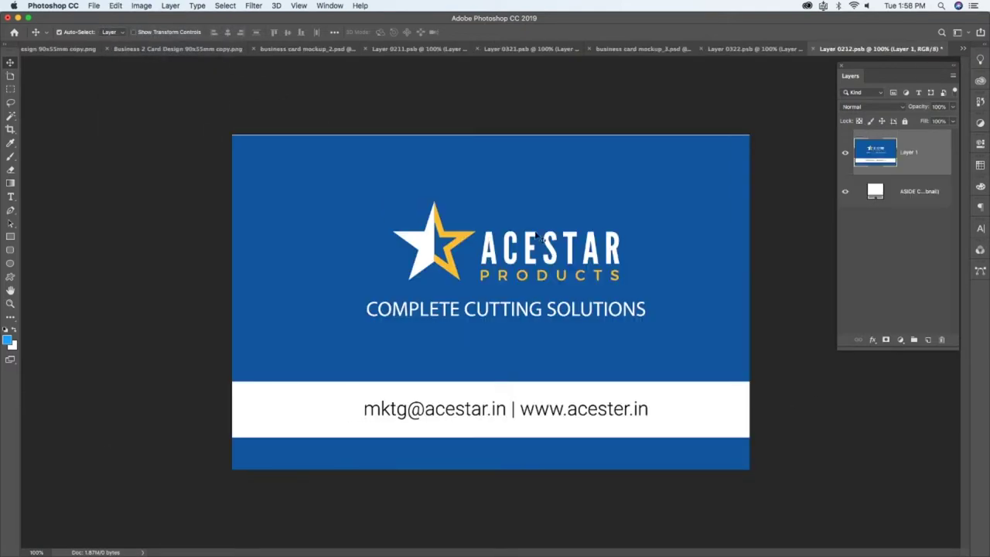
left_click(96, 9)
Step: Finish saving the aside card contents and zoom mockup_3 from 16.7% to 25%
left_click(117, 103)
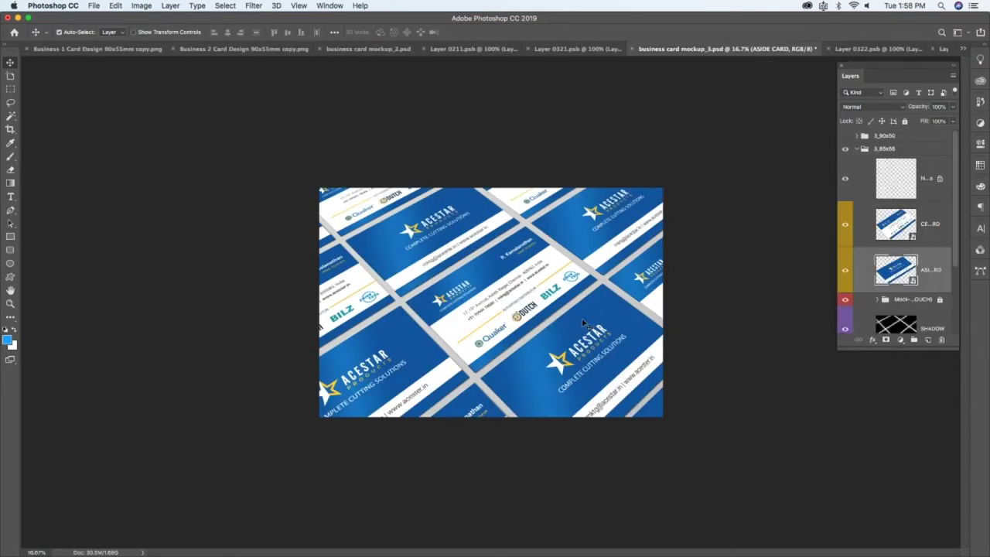
key("ctrl")
key("ctrl+plus")
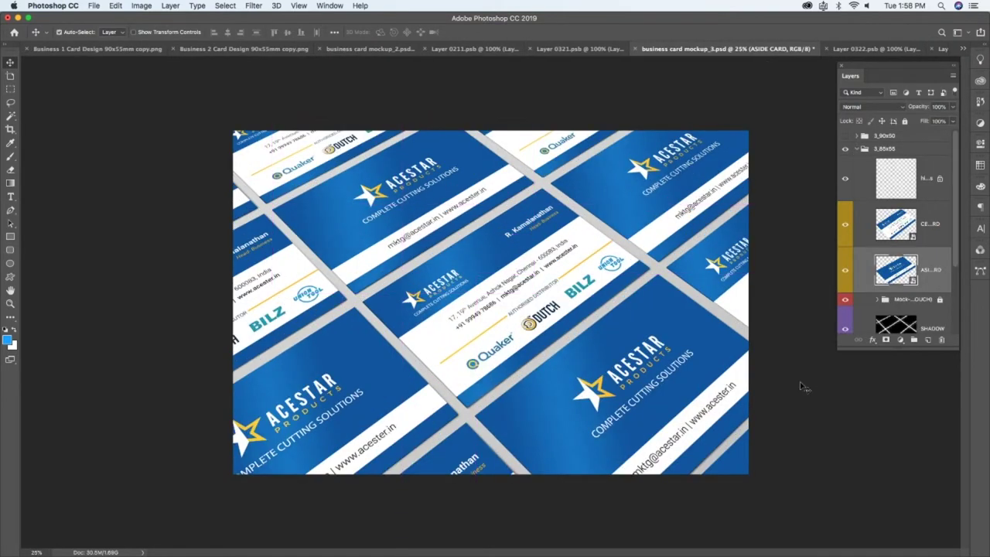
mouse_move(874, 49)
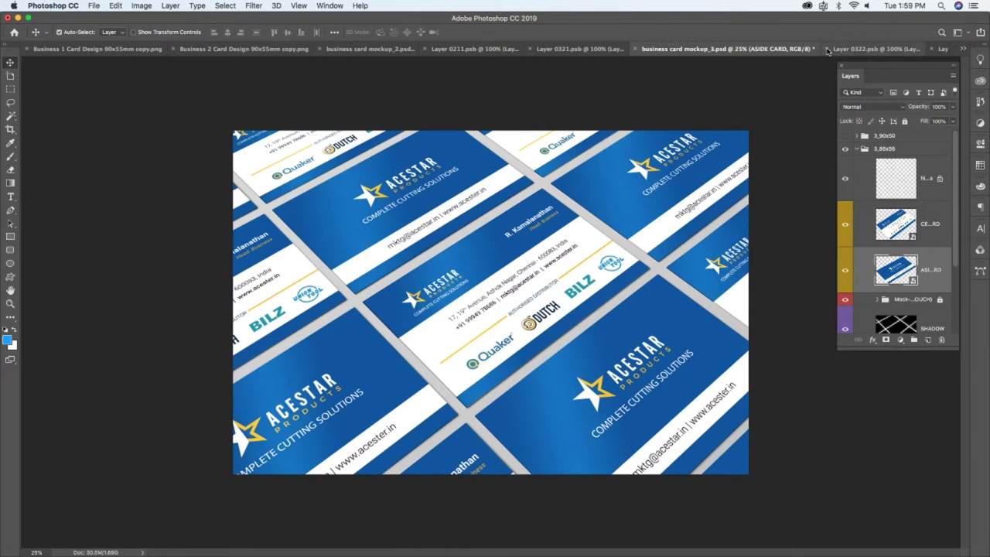
Step: Close the four smart object documents: Layer 0322, 0212, 0321 and 0211.psb
left_click(933, 49)
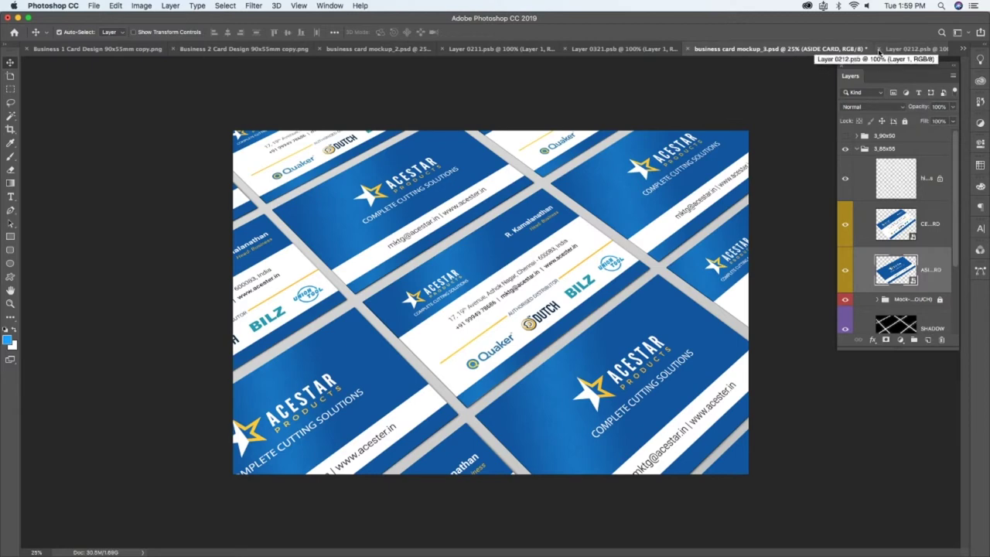
left_click(879, 49)
left_click(652, 49)
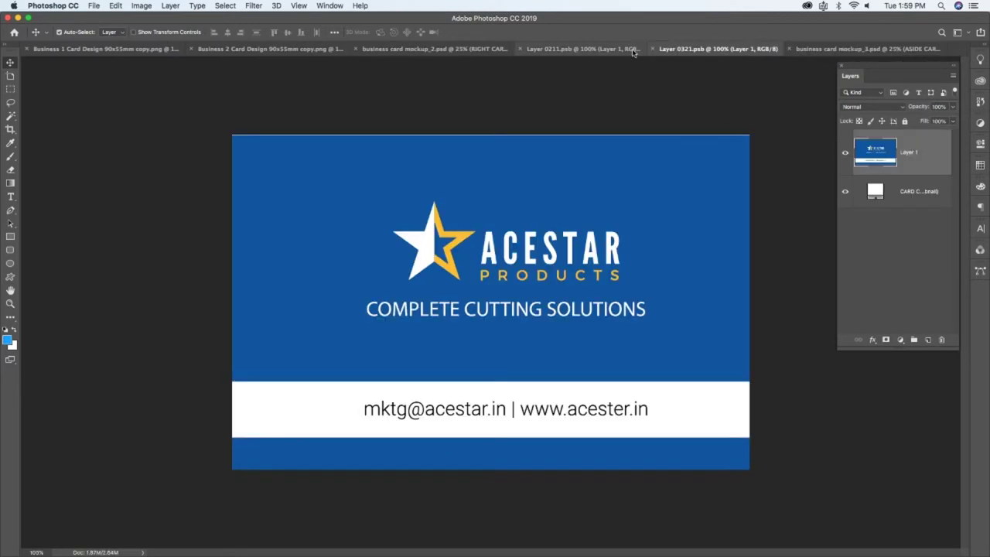
left_click(654, 50)
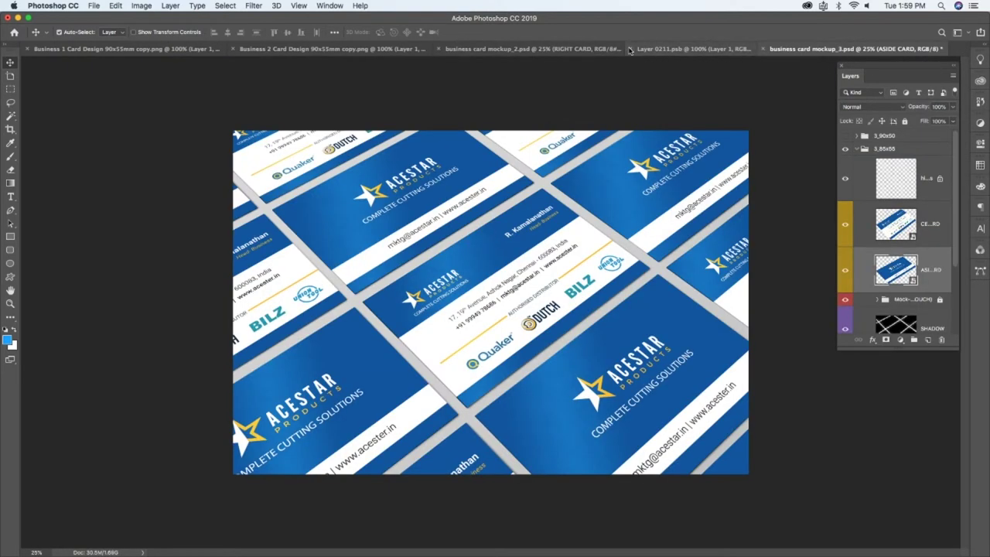
left_click(649, 49)
left_click(632, 49)
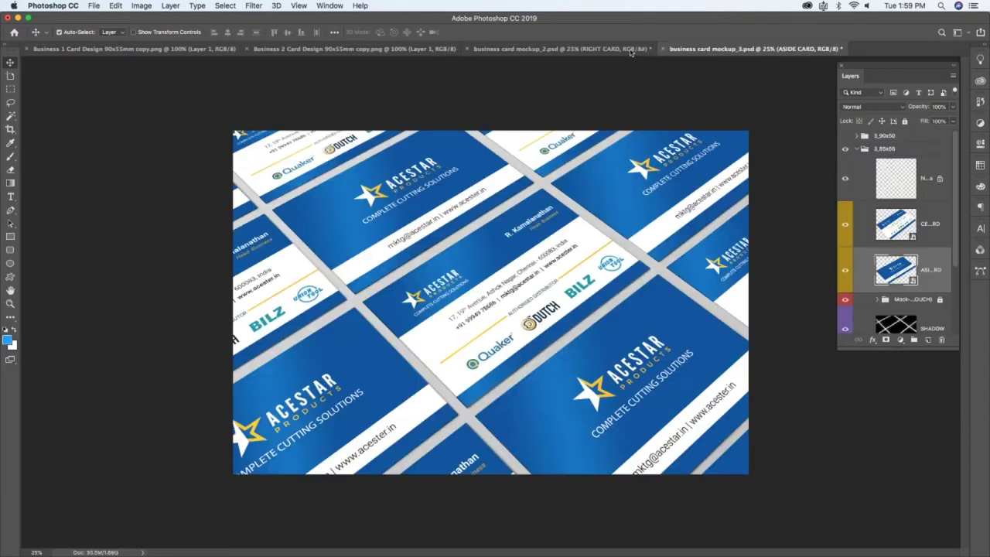
Step: Close the Business 2 and Business 1 card design PNGs, keeping mockup_3 active
left_click(602, 50)
left_click(436, 49)
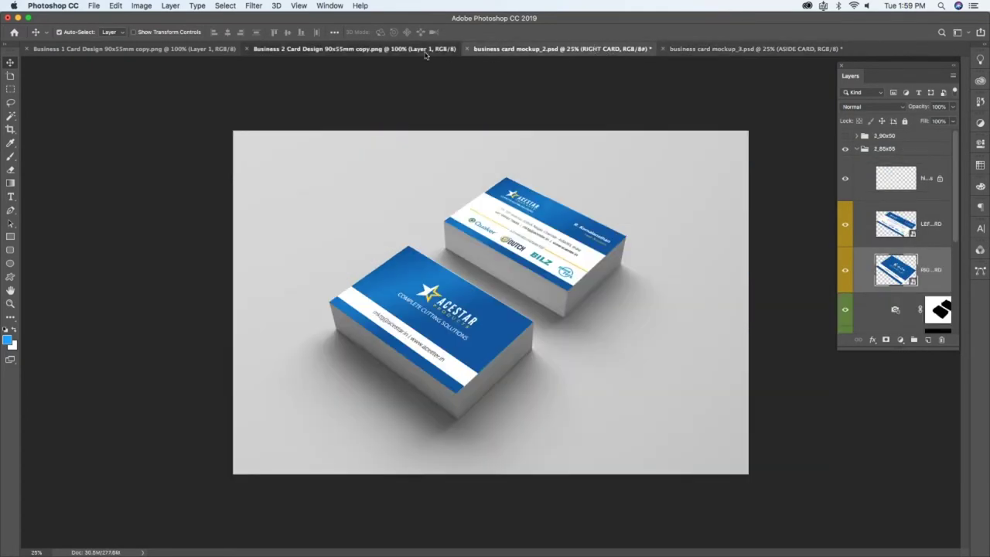
left_click(247, 50)
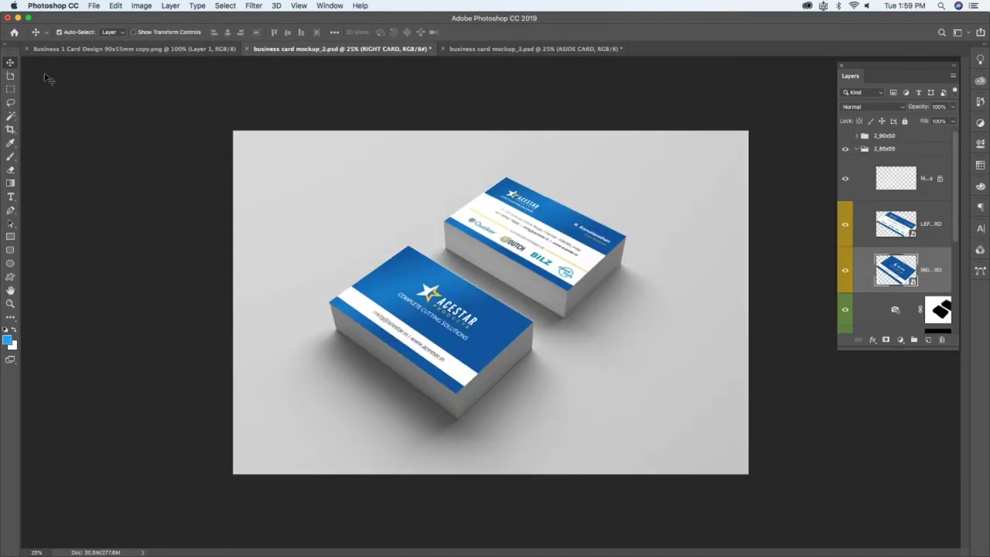
left_click(47, 49)
left_click(27, 49)
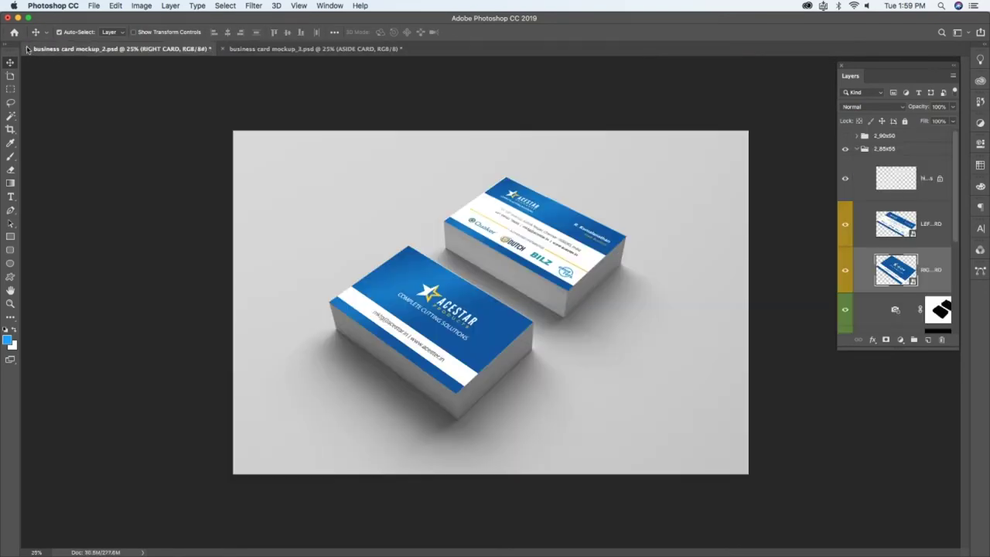
left_click(279, 50)
Step: Float mockup_3 and mockup_2 as separate windows, each zoomed out to 16.7%
left_click_drag(278, 49, 292, 98)
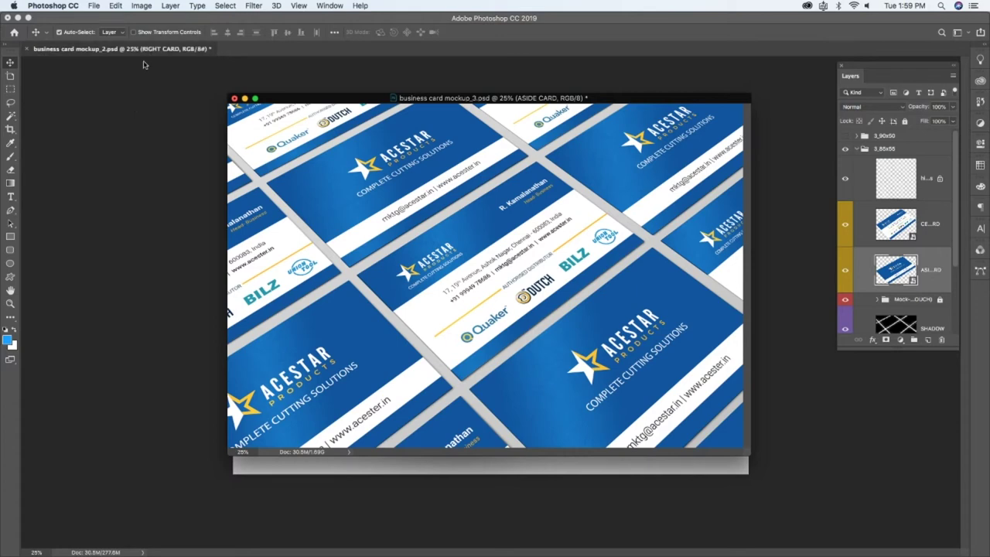
mouse_move(147, 50)
left_mouse_down()
mouse_move(136, 93)
mouse_move(150, 91)
left_mouse_up()
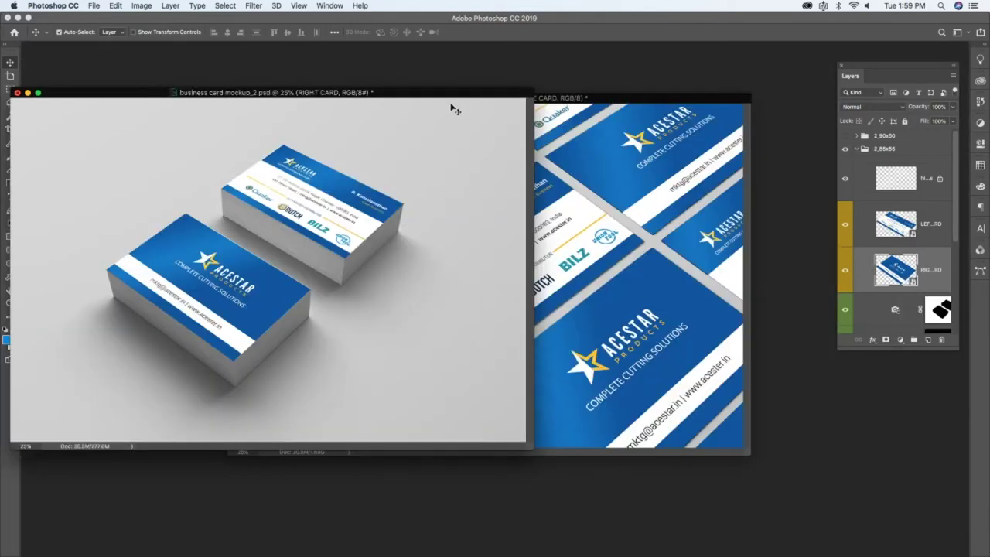
key("super+minus")
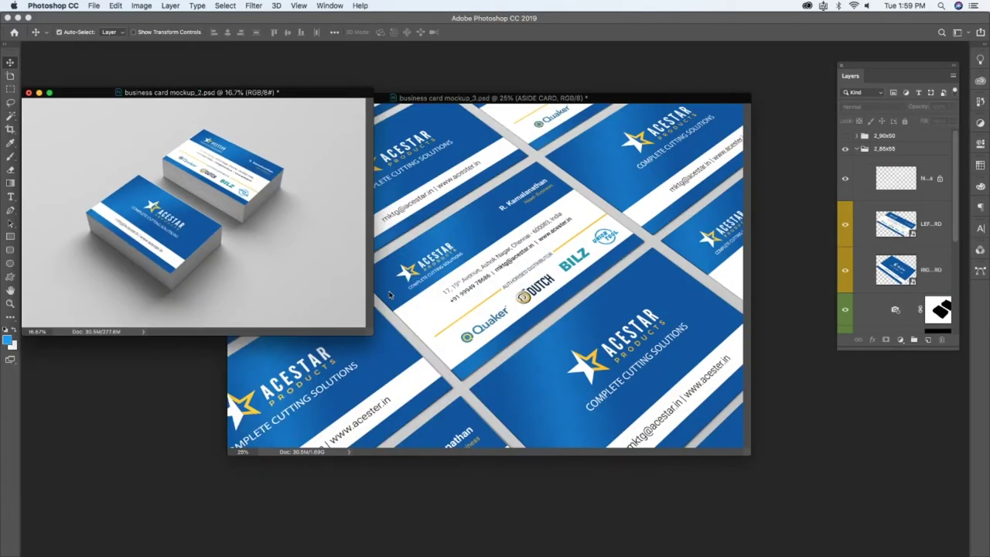
left_click(374, 336)
key("super+minus")
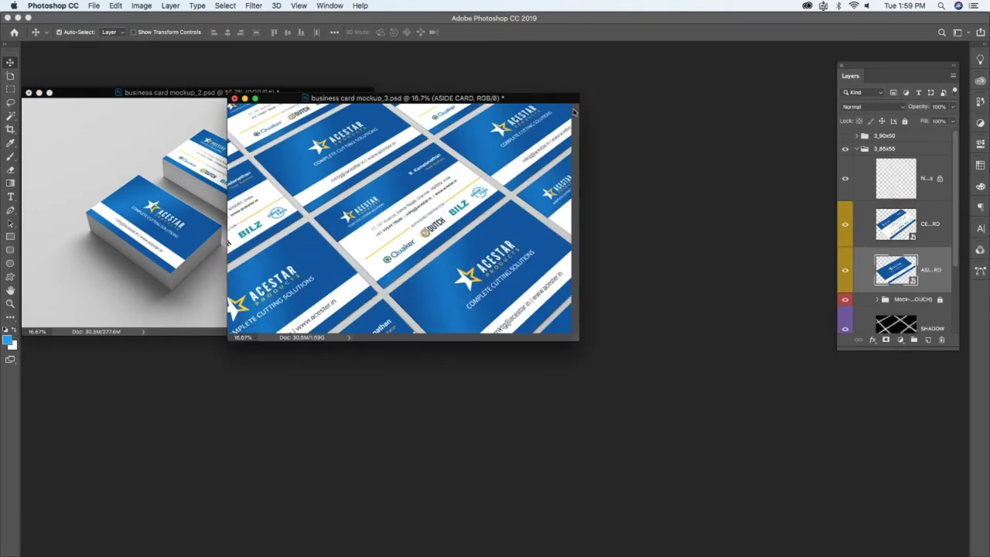
Step: Resize both mockup windows and place them side by side, aligned at the top
left_click_drag(374, 99, 545, 96)
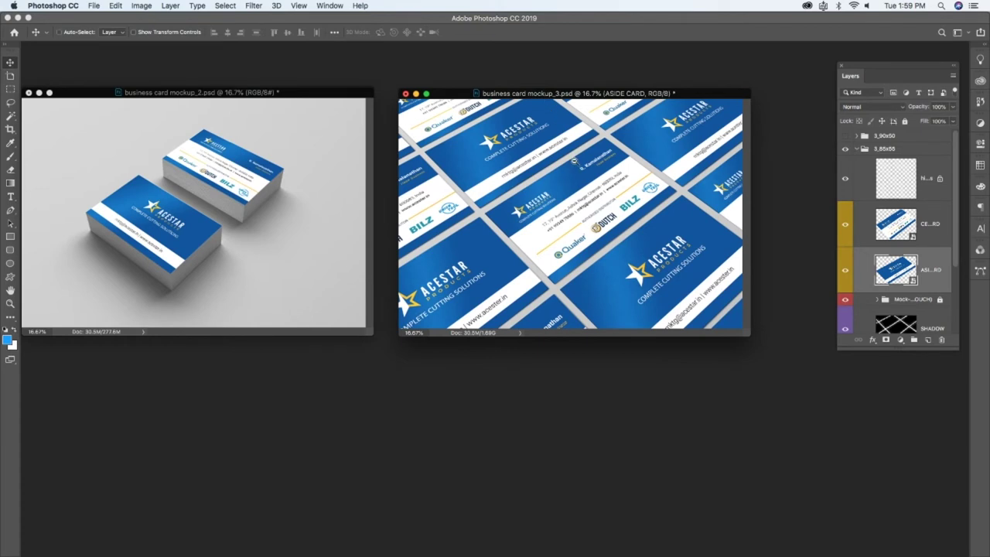
left_click_drag(749, 336, 665, 277)
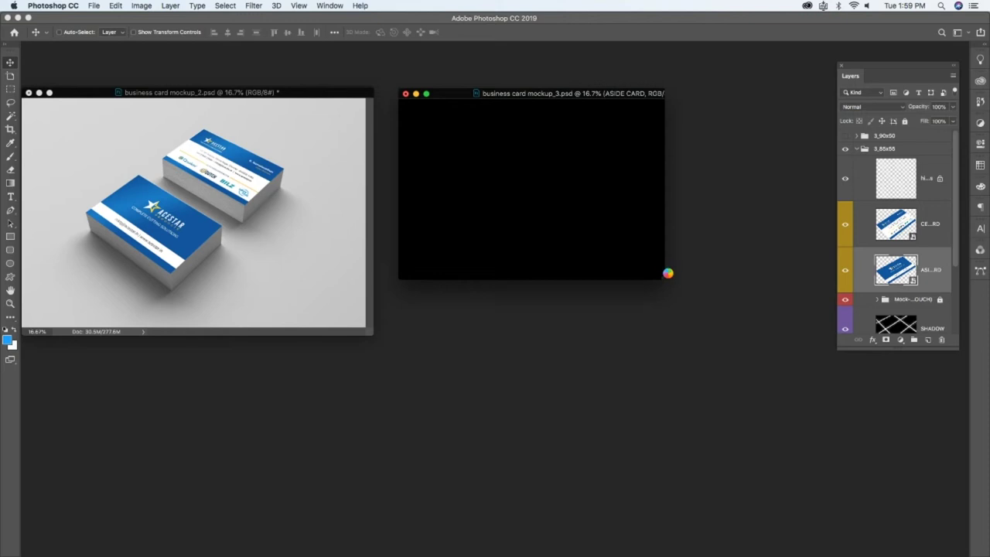
mouse_move(668, 273)
left_mouse_down()
mouse_move(672, 286)
mouse_move(855, 409)
left_mouse_up()
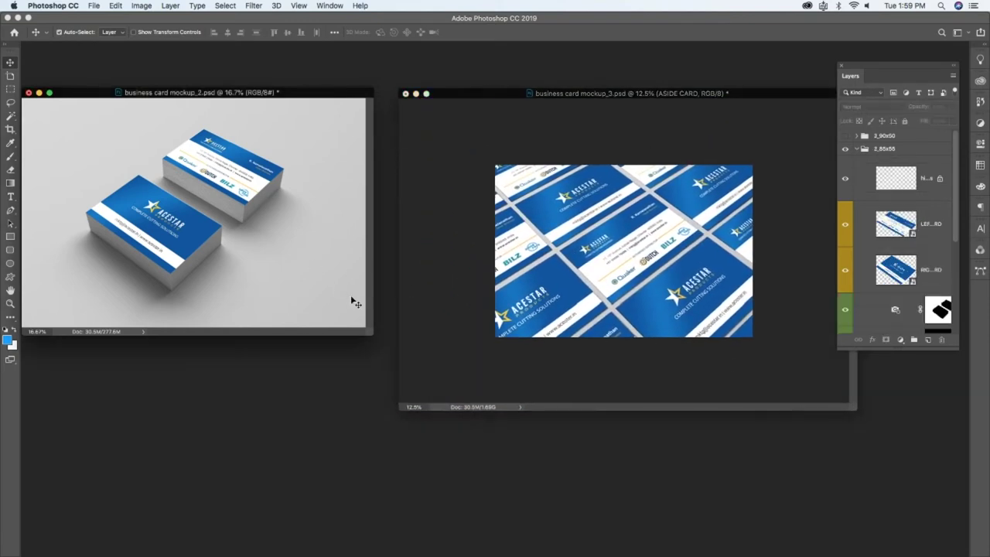
left_click_drag(379, 341, 396, 361)
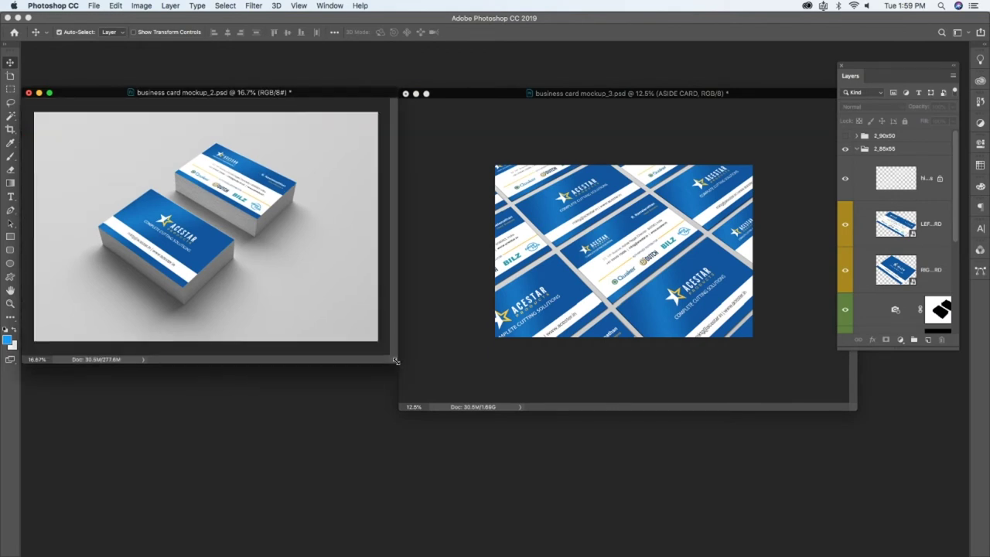
left_click_drag(339, 95, 340, 54)
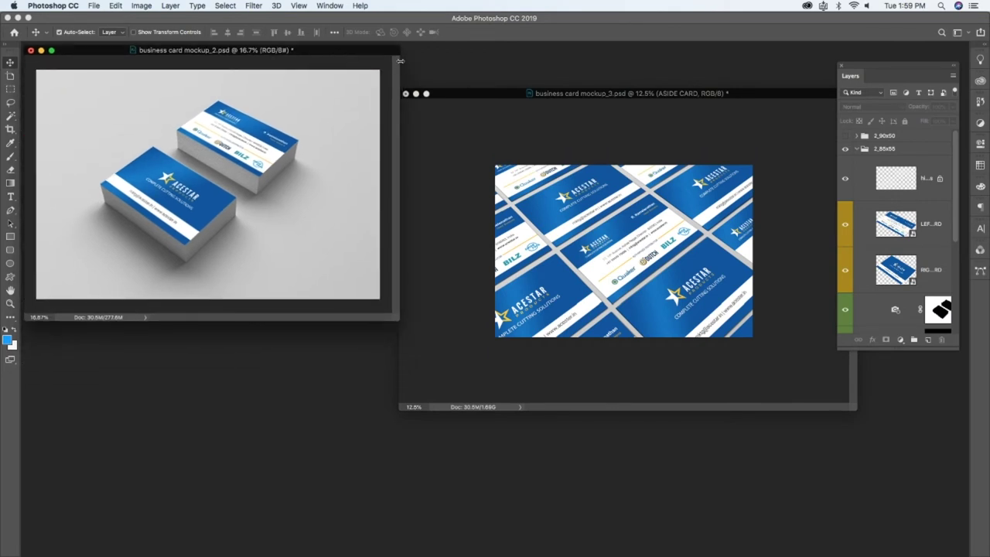
left_click_drag(483, 101, 484, 58)
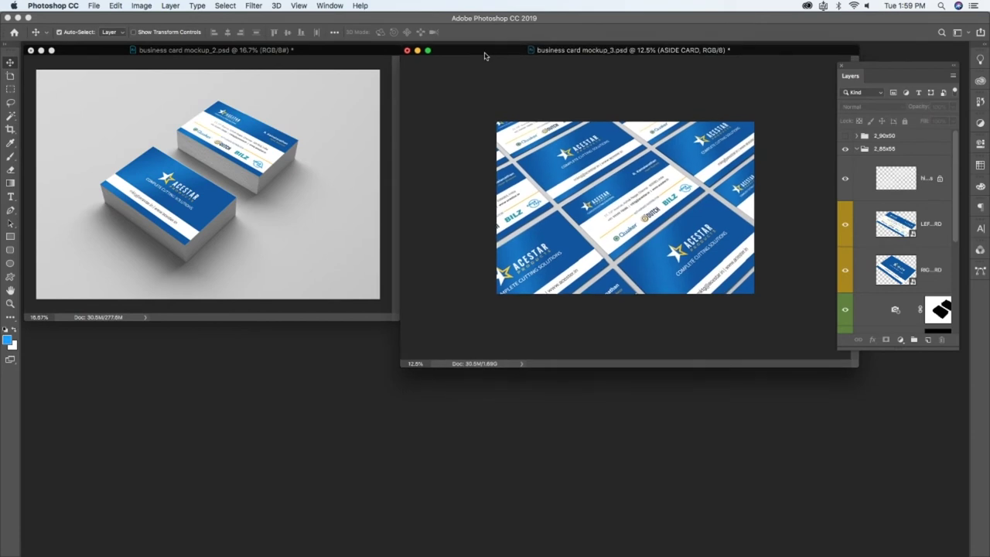
Step: Hide the Layers panel and fit the mockup_3 window to its image at 16.7%
left_click(842, 67)
left_click_drag(857, 366, 832, 318)
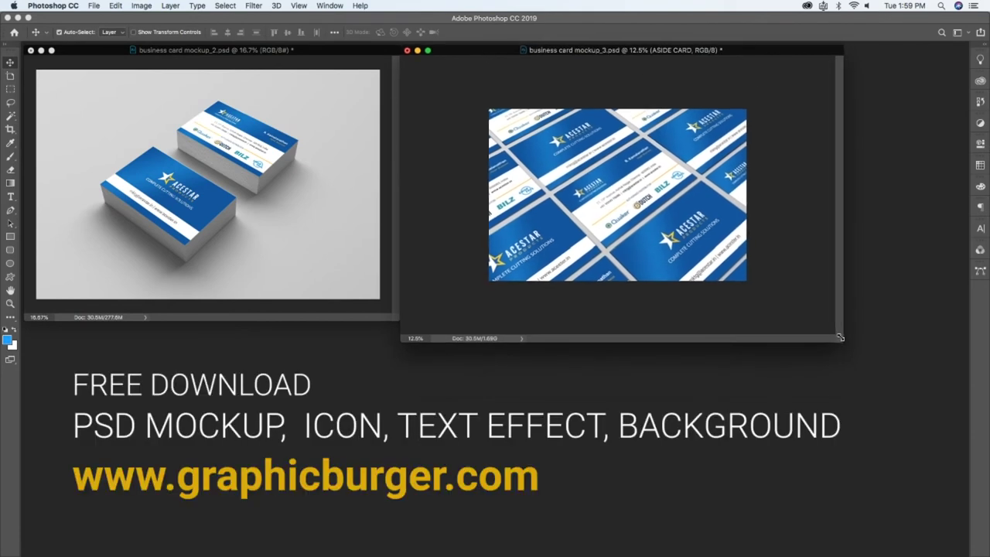
key("super+equal")
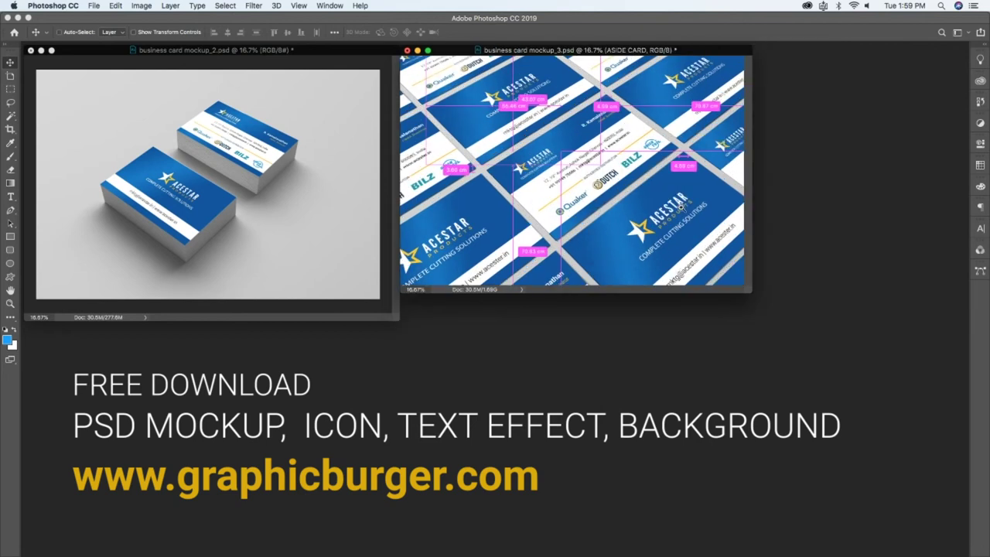
left_click_drag(750, 291, 788, 320)
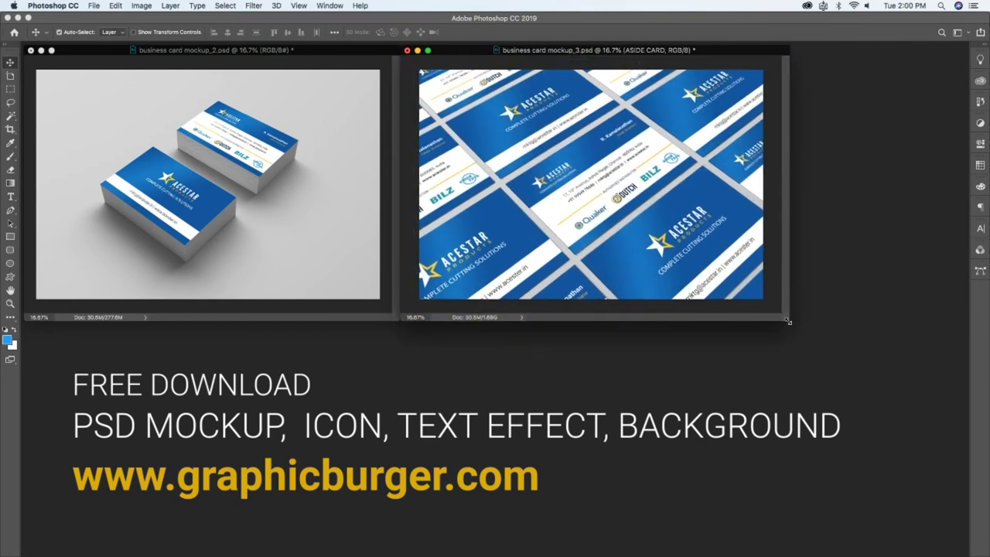
Step: Shift both mockup windows right to even out their spacing, then save
left_click(379, 53)
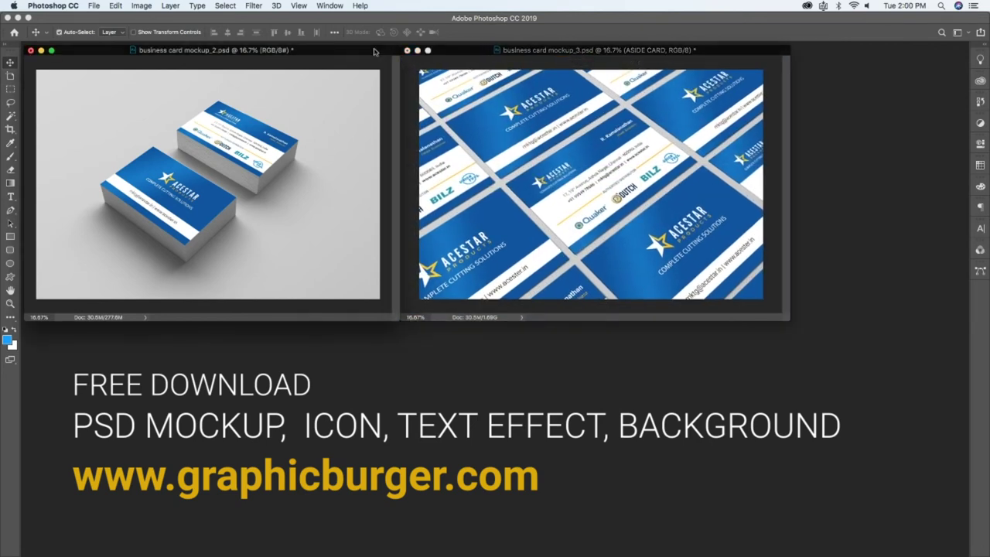
left_click_drag(447, 52, 523, 54)
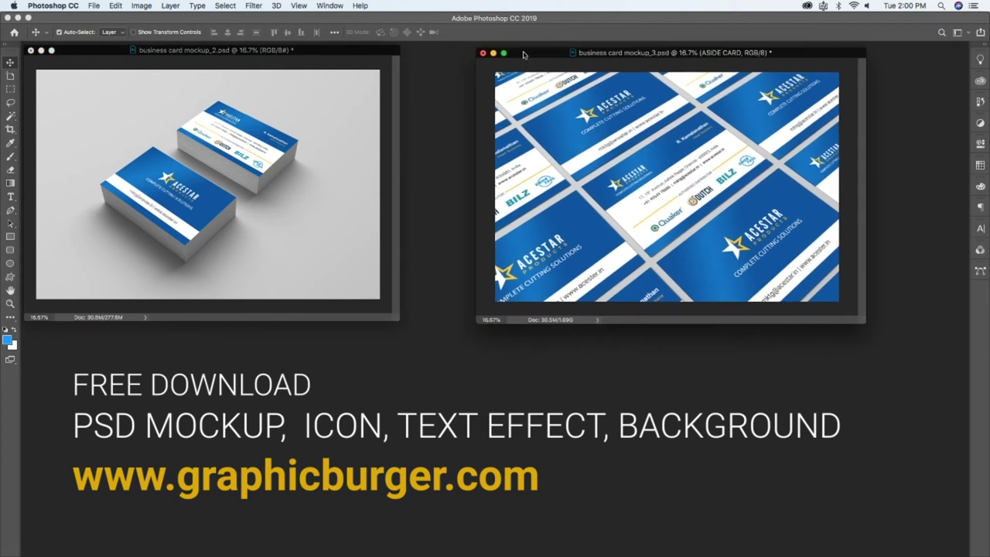
left_click_drag(334, 56, 394, 58)
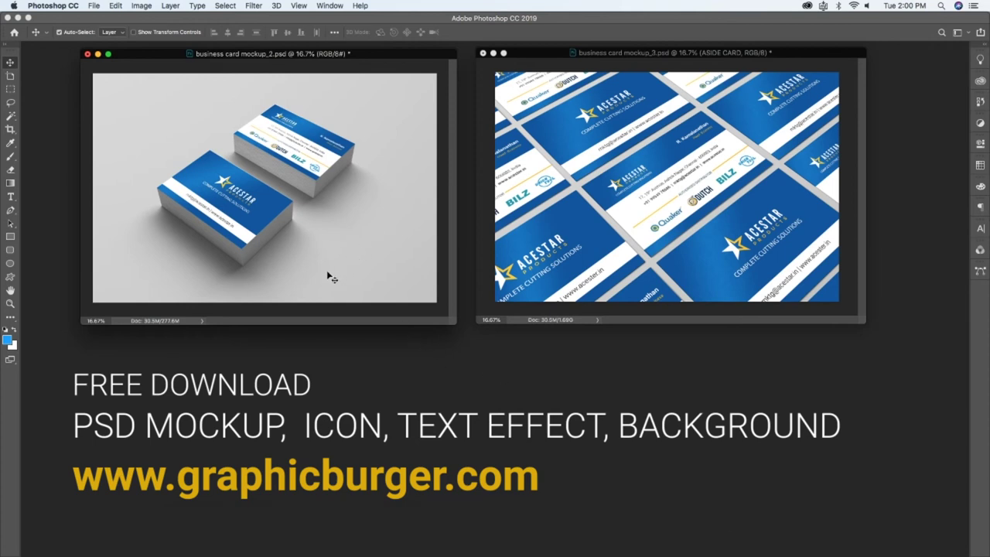
key("super+s")
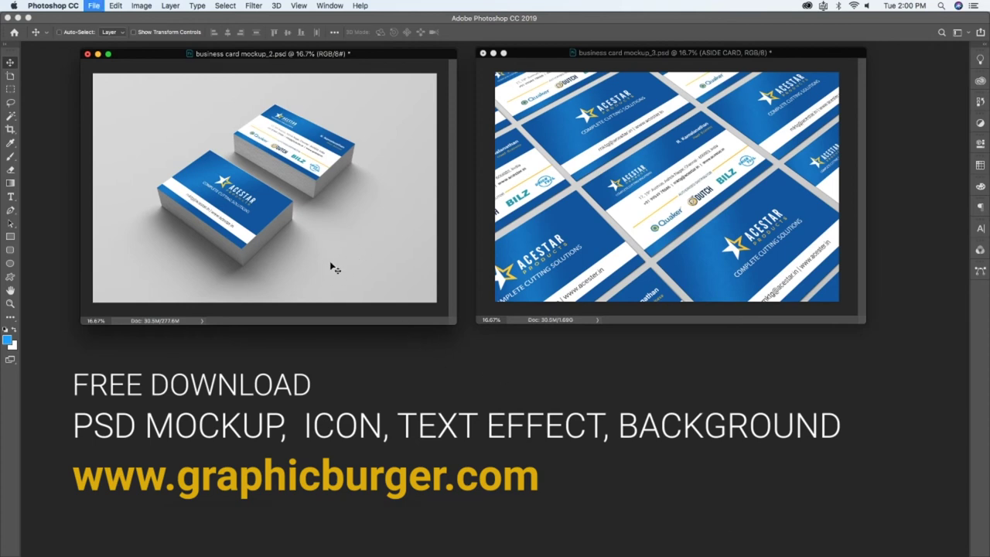